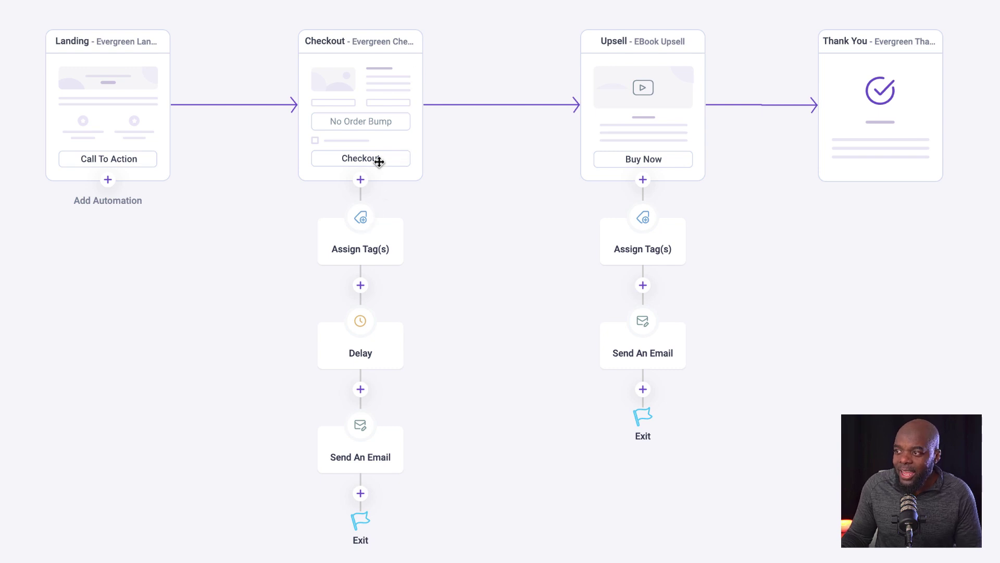
- Add an Email Sequence action above Exit in the Upsell step's automation
left_click(374, 241)
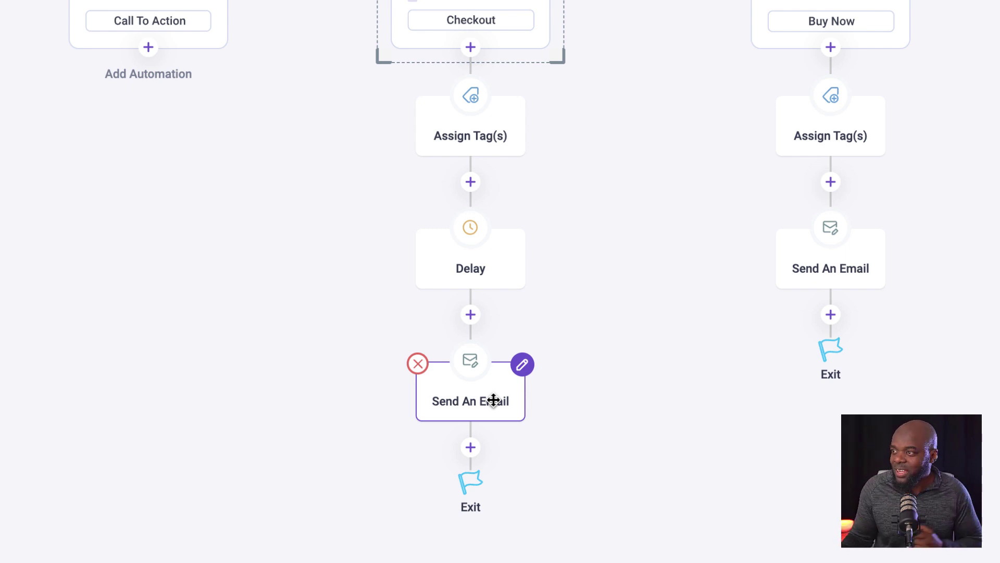
left_click(661, 150)
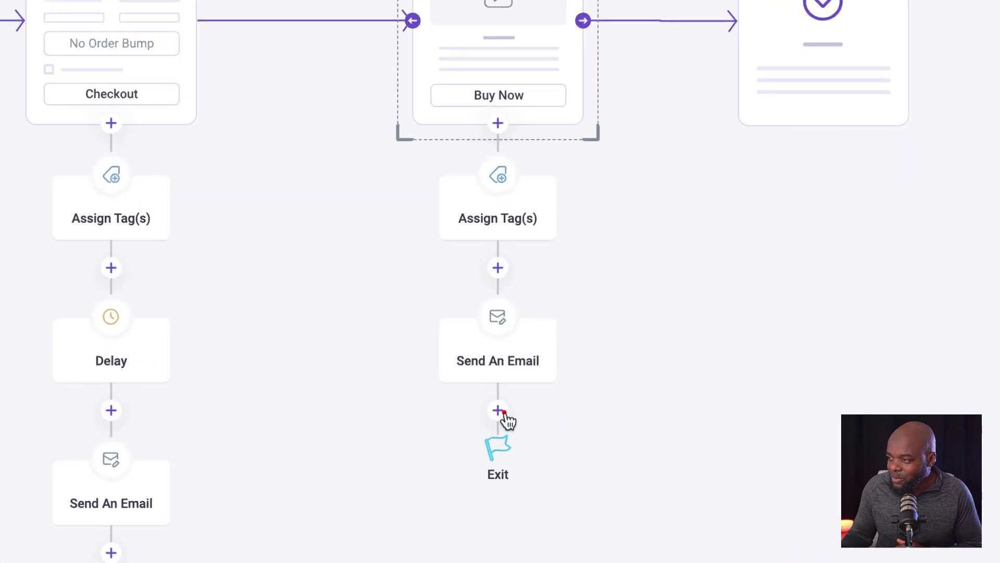
left_click(498, 410)
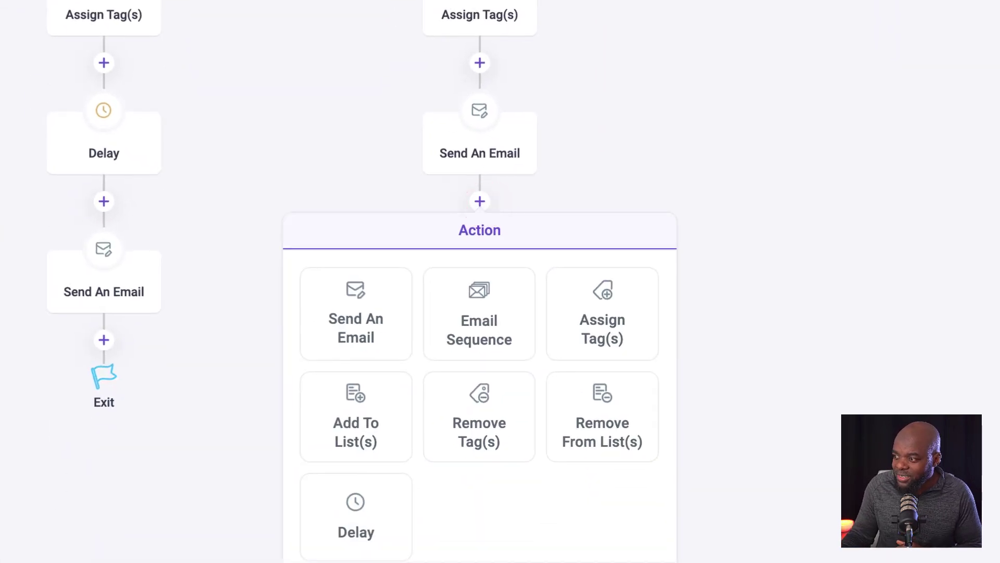
left_click(504, 307)
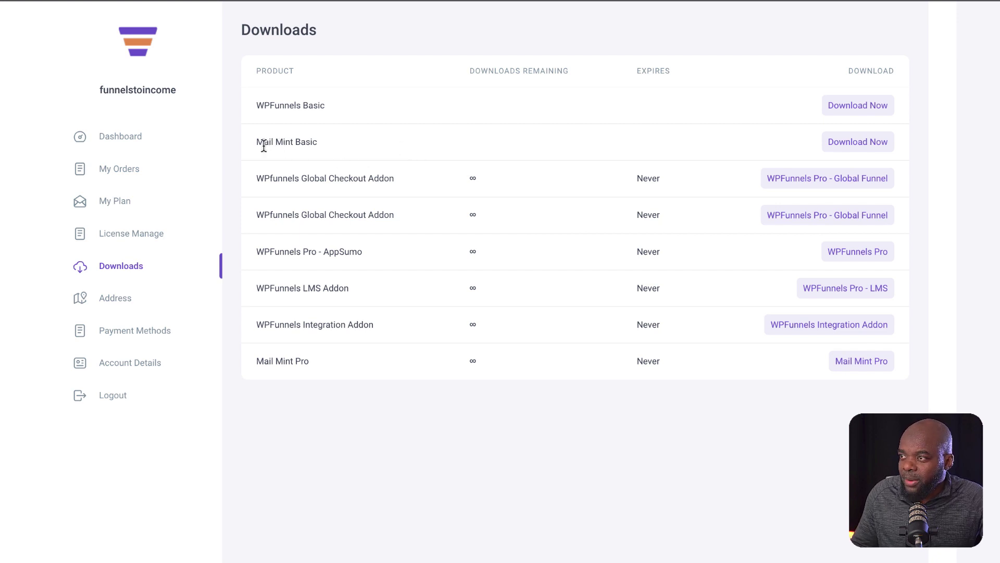
- Download the Mail Mint Basic and WPFunnels Pro plugin zips from the account Downloads page
left_click(887, 147)
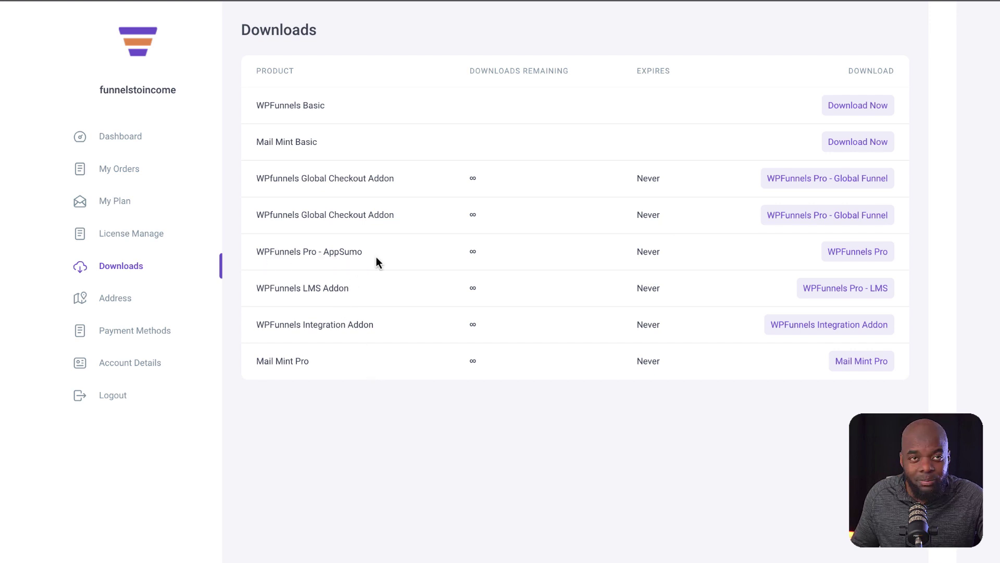
left_click(858, 256)
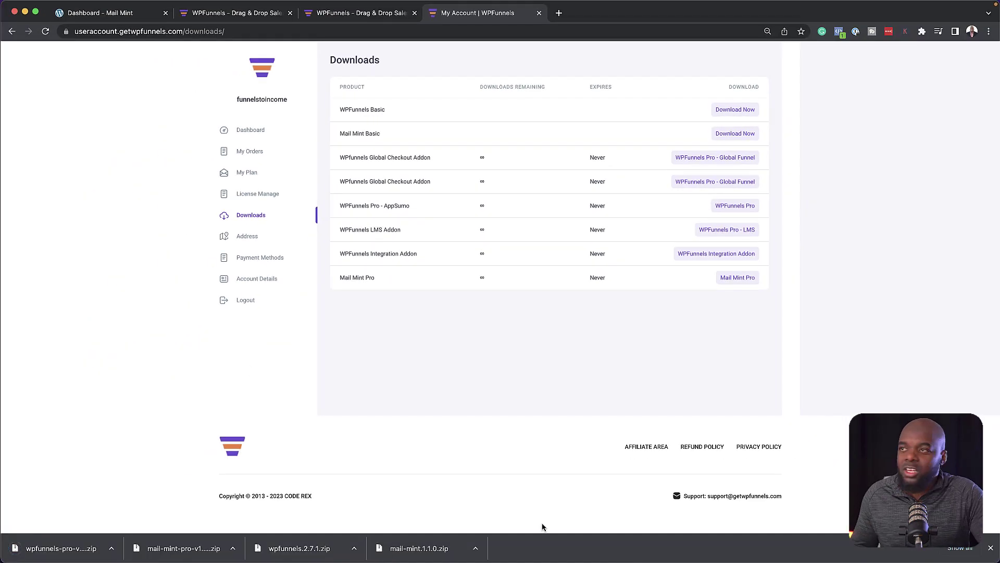
- Go from Mail Mint to the WordPress Dashboard and open the Add Plugins page
left_click(140, 17)
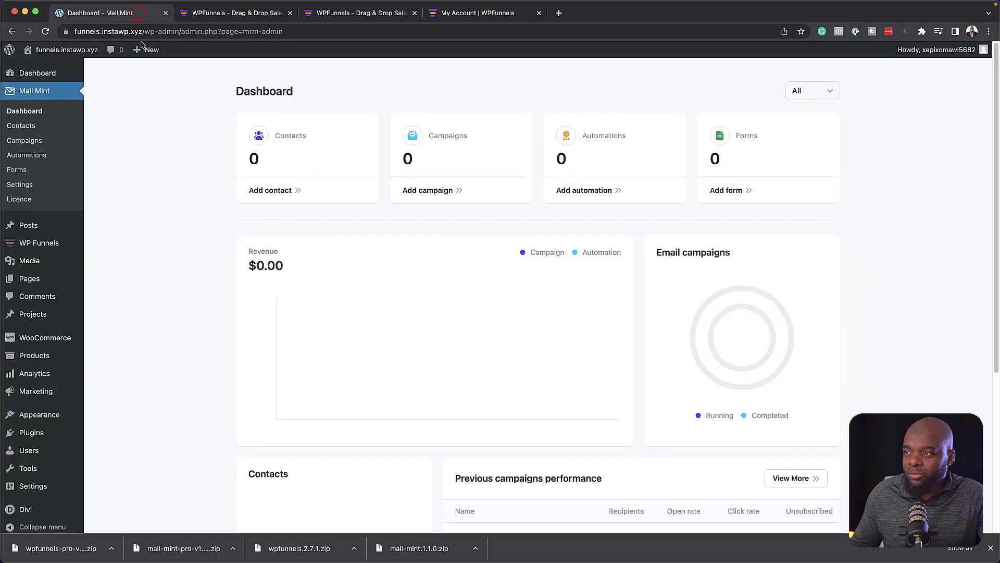
left_click(4, 73)
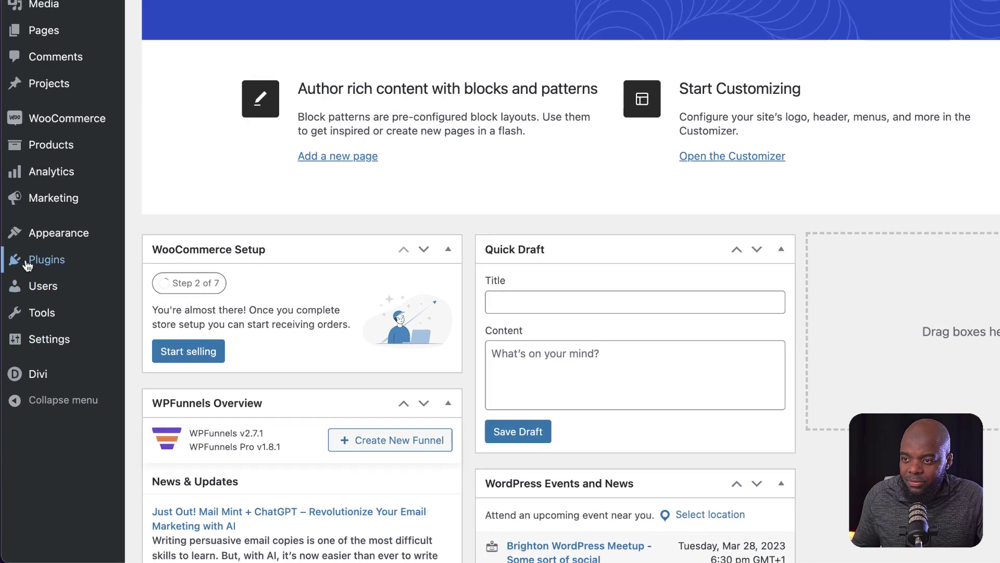
mouse_move(20, 359)
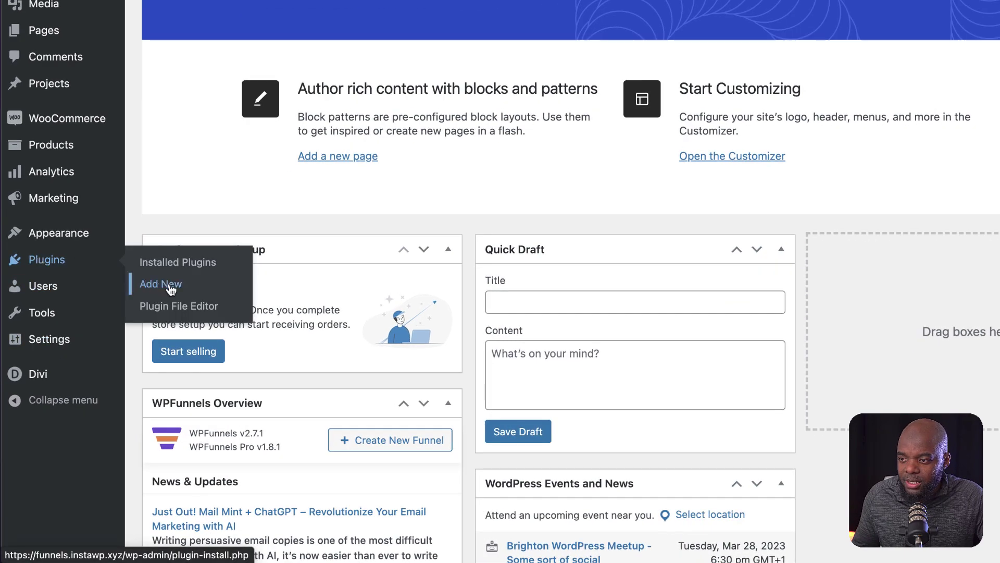
left_click(170, 285)
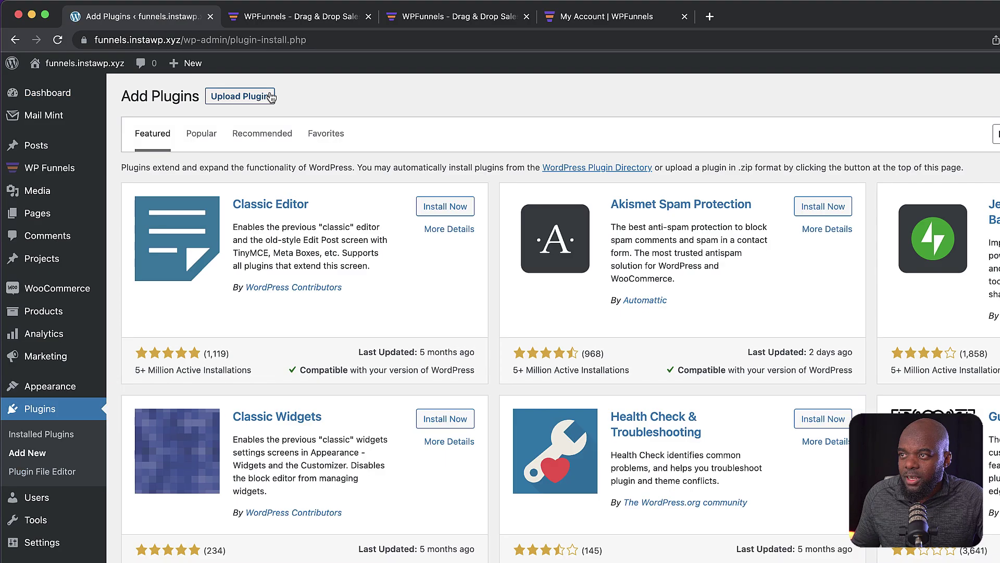
- Upload mail-mint.1.1.0.zip, then cancel the replacement since version 1.1.0 is already installed
left_click(267, 97)
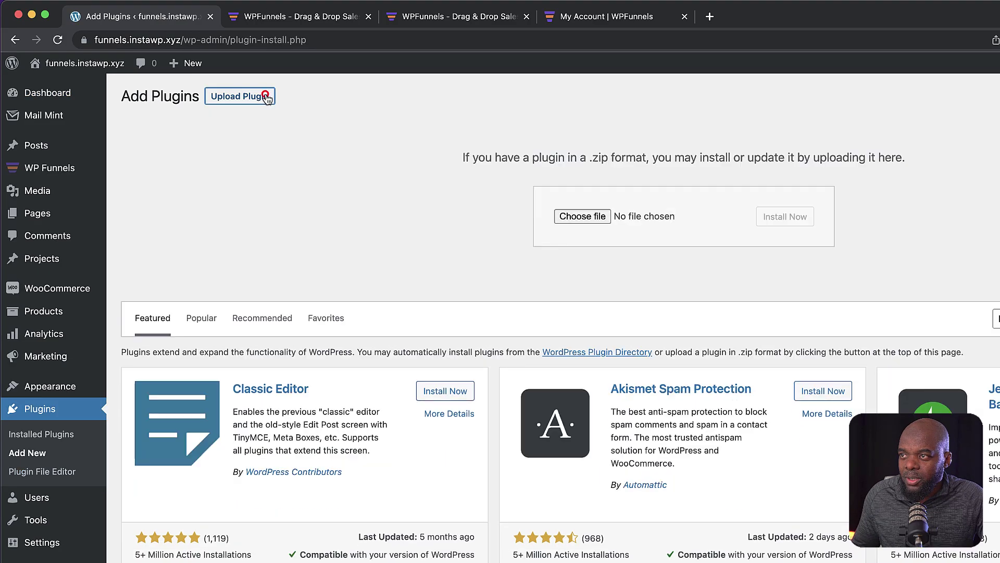
left_click(603, 217)
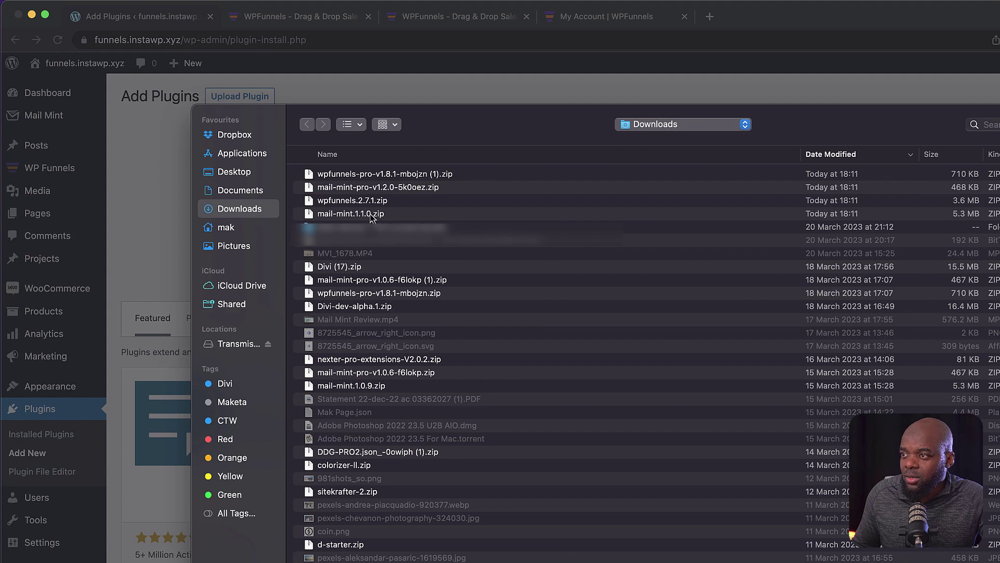
left_click(380, 216)
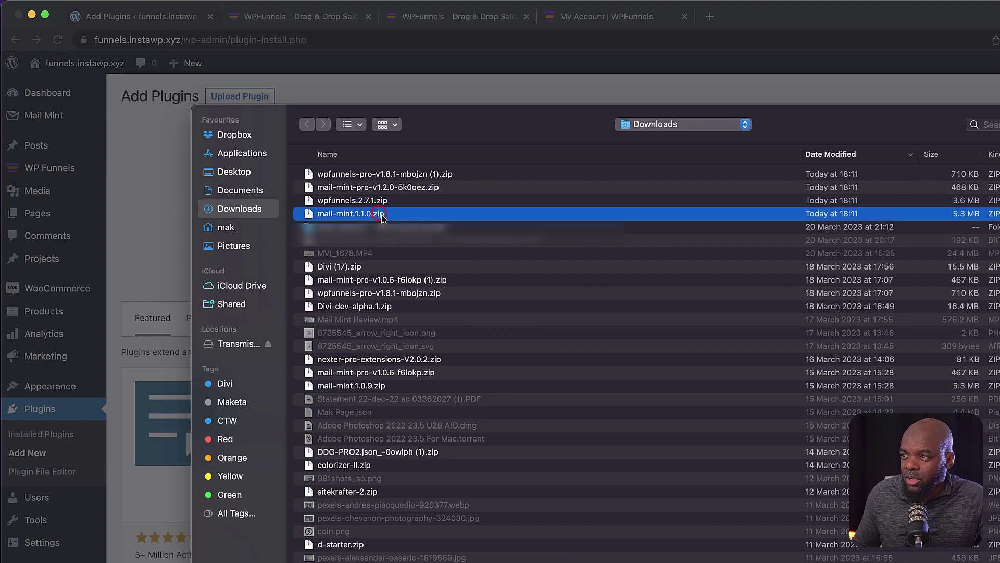
key("Return")
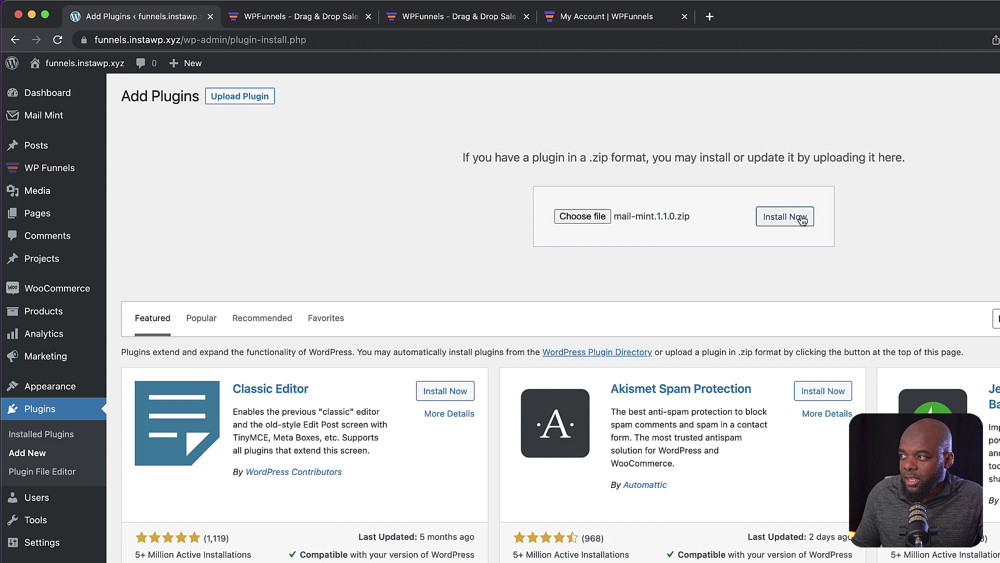
left_click(801, 215)
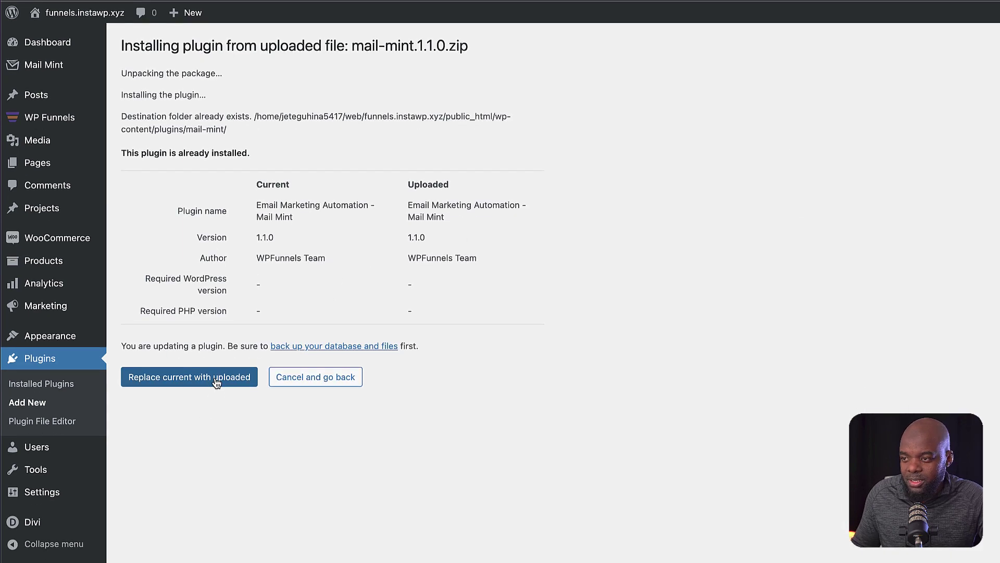
left_click(303, 383)
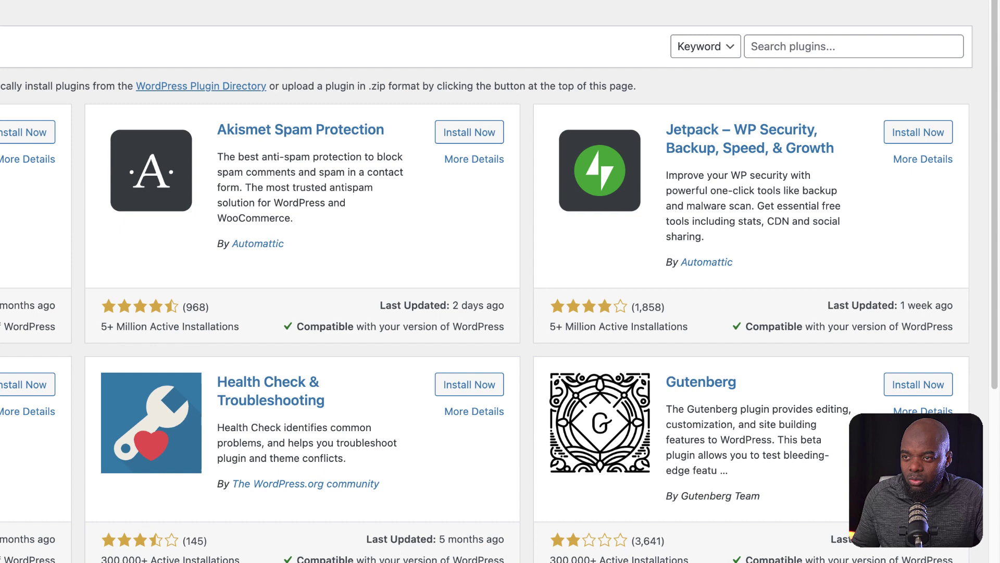
- Search plugins for WooCommerce to confirm it is active, then open the Products list
left_click(809, 46)
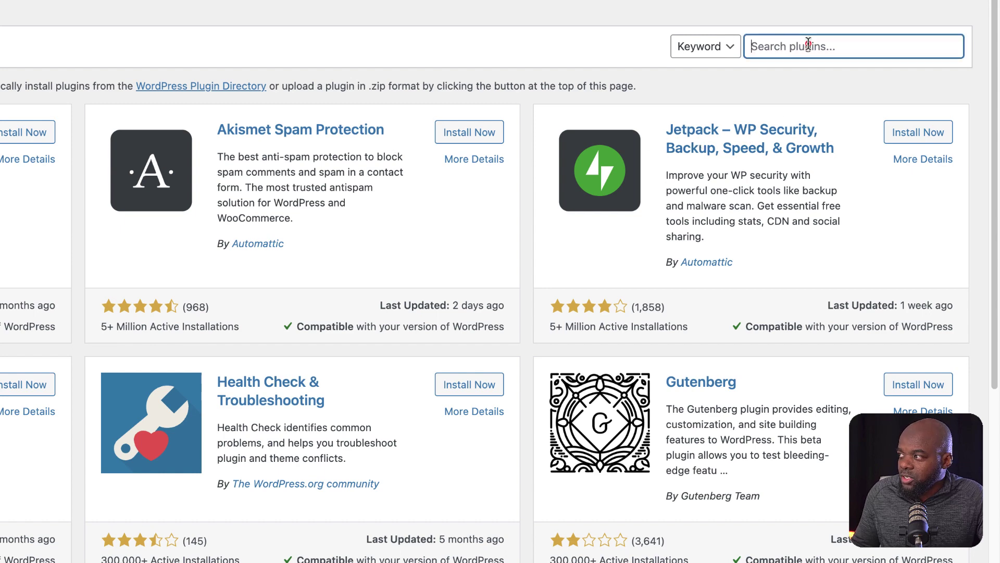
type("w")
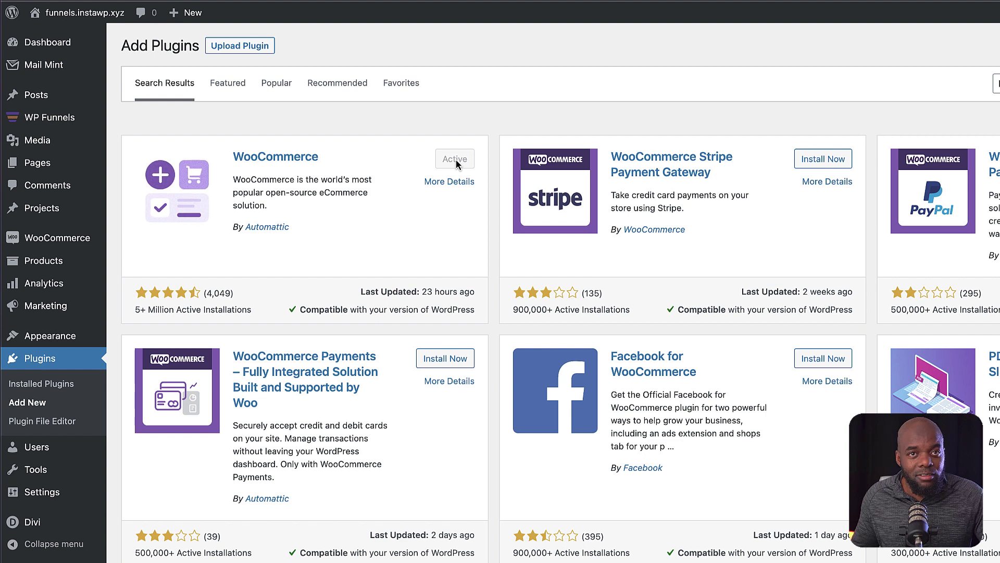
mouse_move(48, 242)
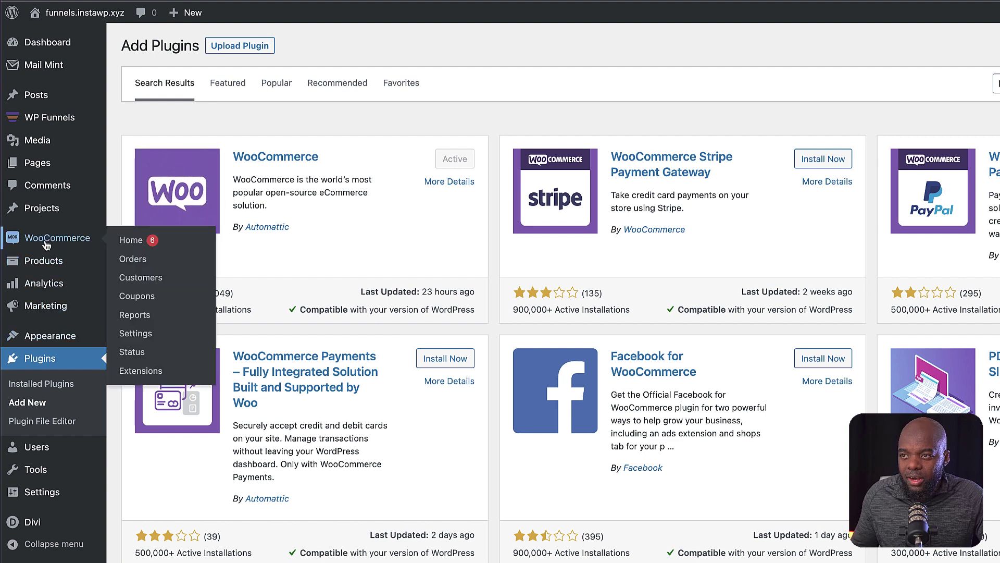
mouse_move(50, 263)
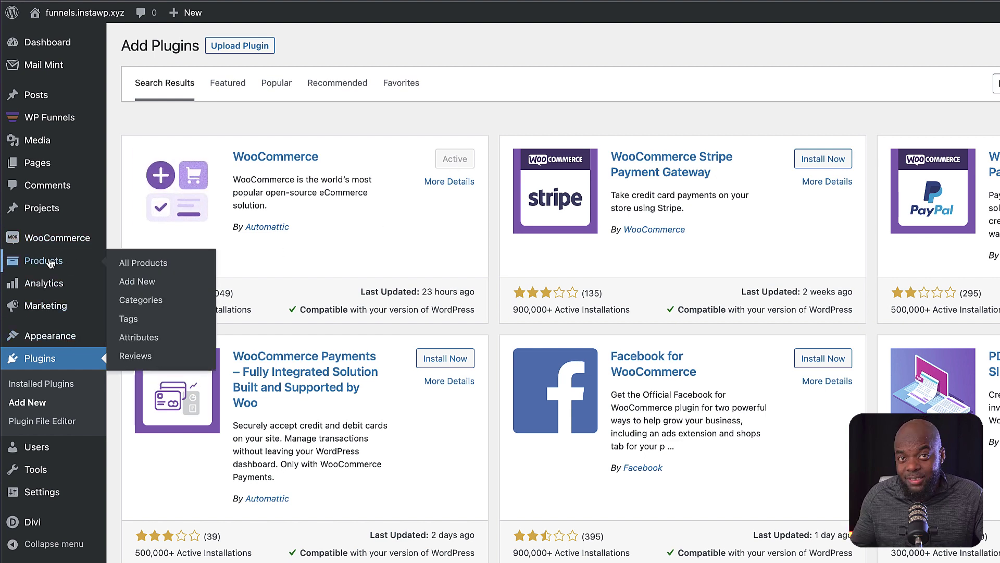
left_click(51, 262)
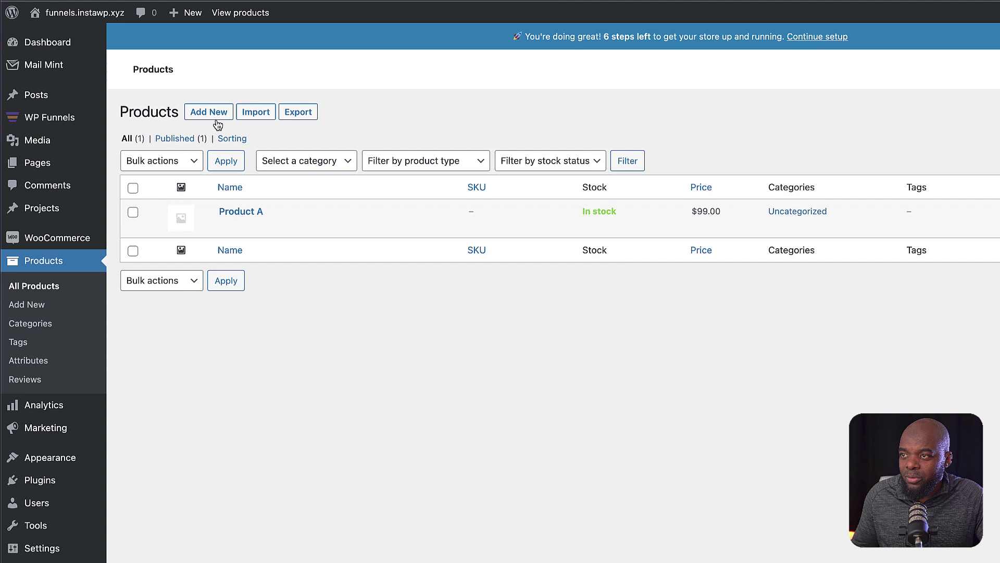
- Create a new product named Product B with a $47 regular price
left_click(215, 113)
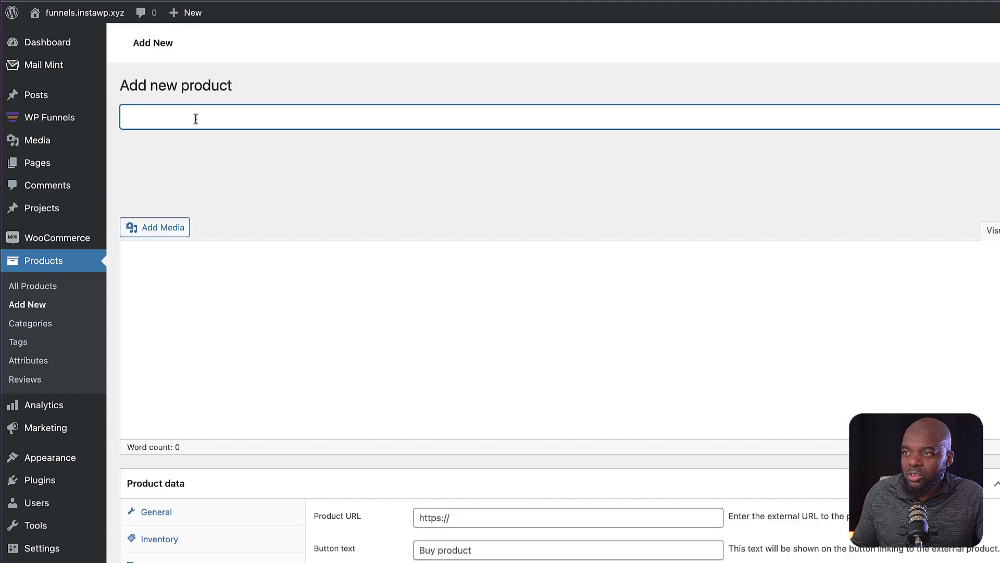
left_click(195, 119)
type("Pe")
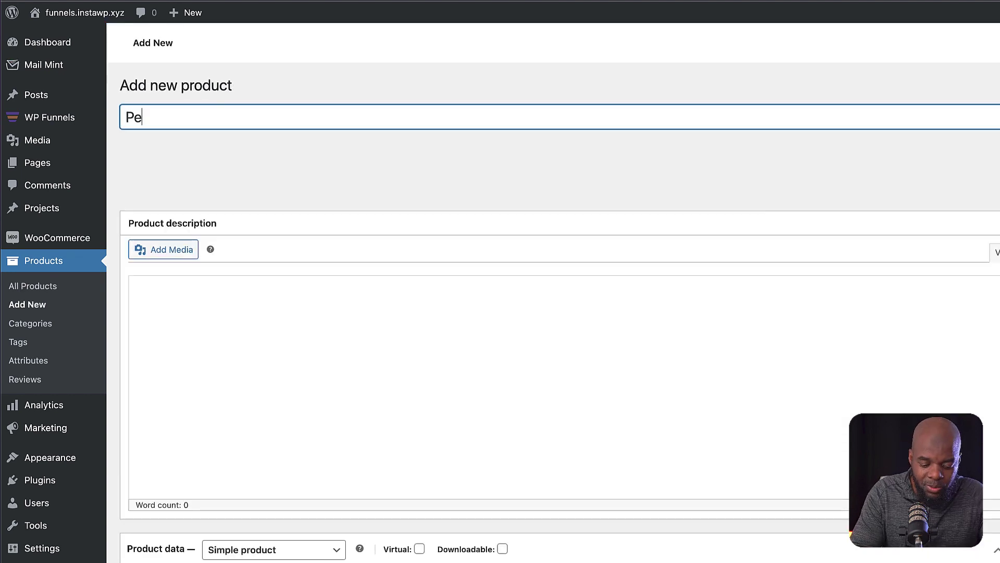
key("BackSpace")
type("ro")
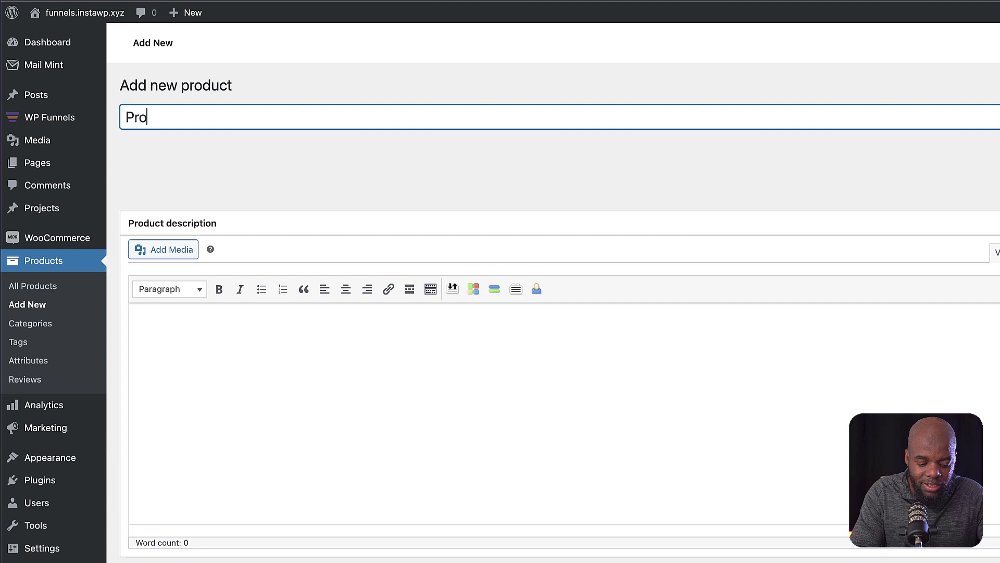
type("duct")
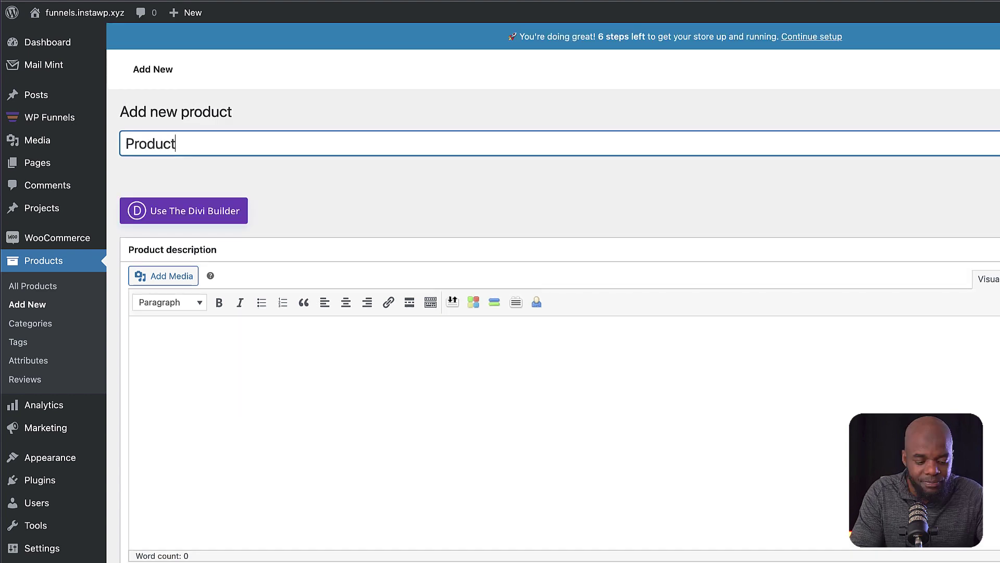
type(" B")
left_click(232, 366)
scroll(424, 411, "down", 3)
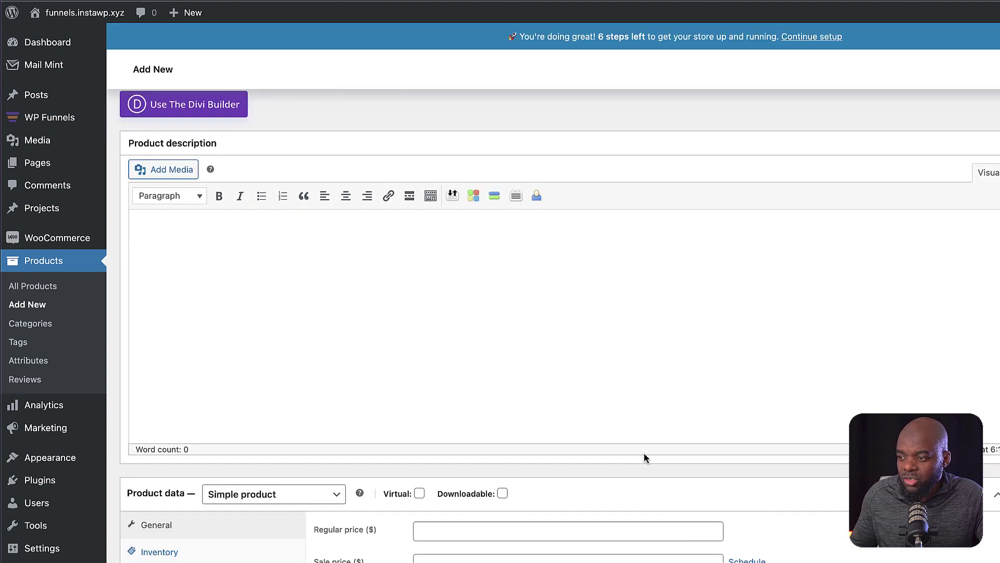
scroll(521, 526, "down", 3)
left_click(522, 432)
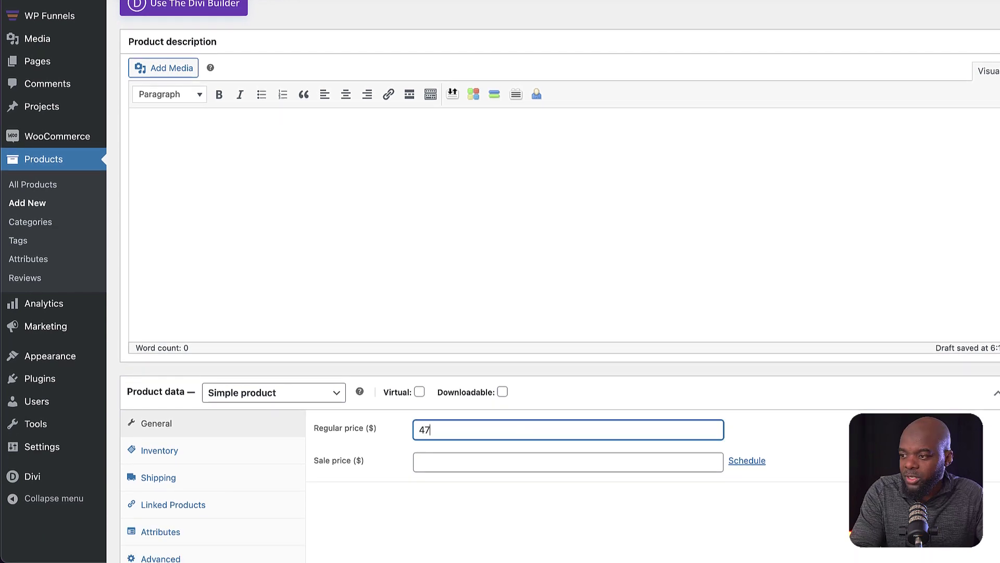
type("47")
scroll(466, 482, "down", 1)
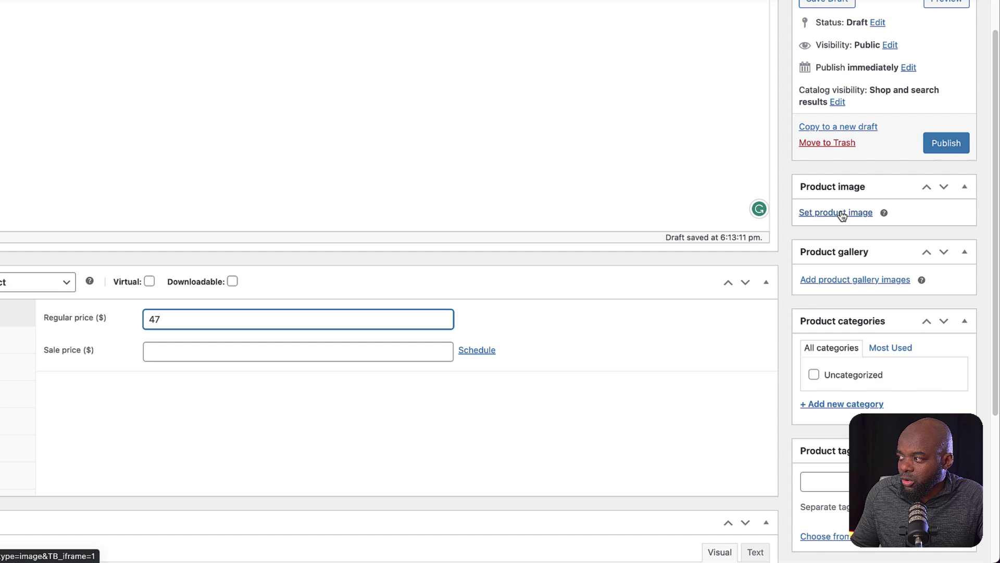
- Set the team photo from the Media Library as the product image and publish Product B
left_click(841, 212)
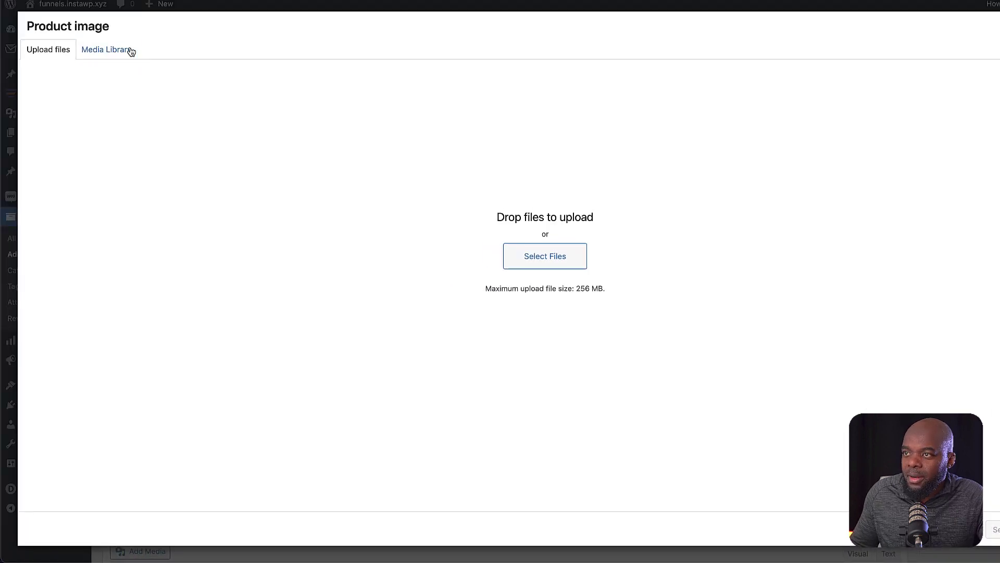
left_click(130, 49)
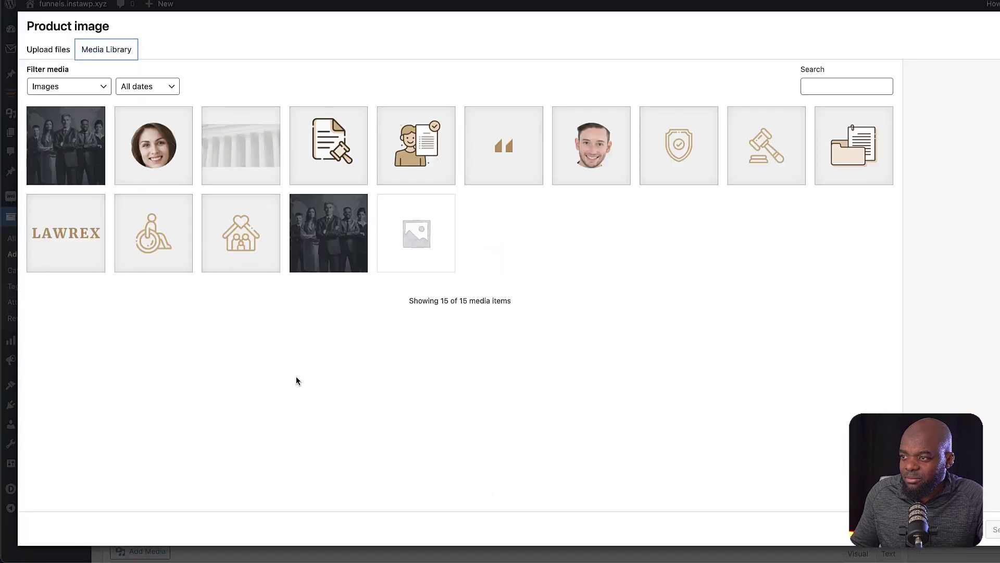
left_click(84, 145)
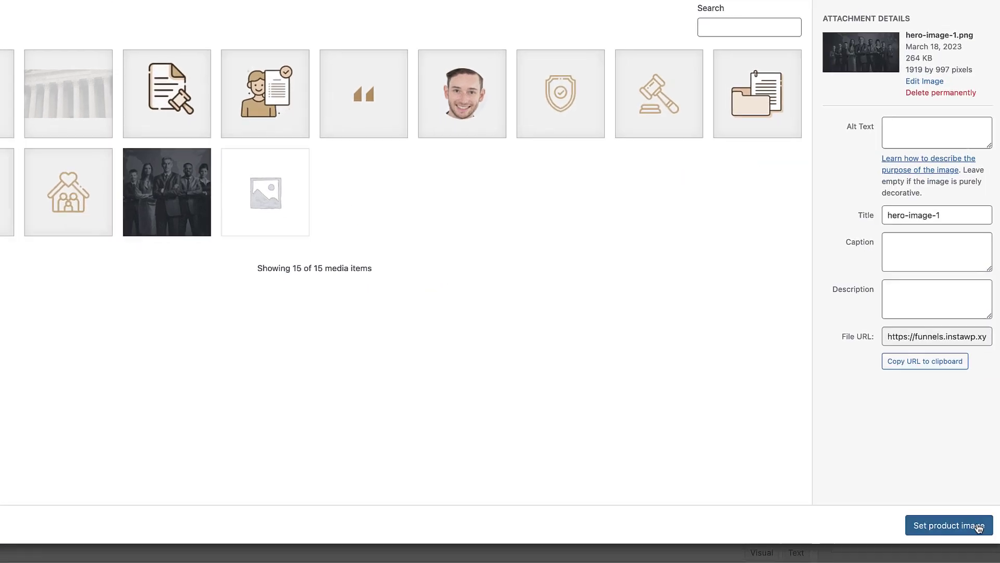
left_click(978, 527)
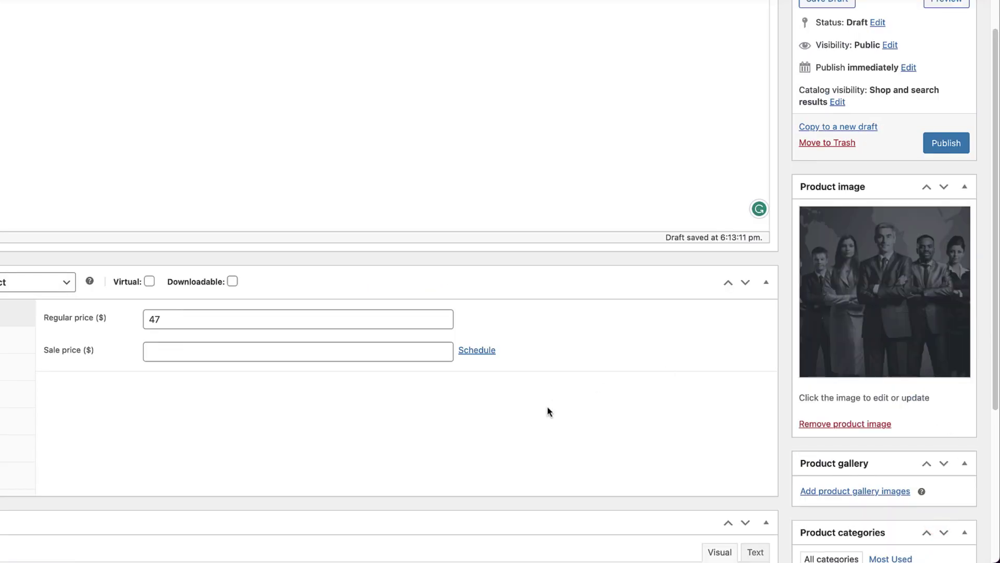
scroll(514, 392, "down", 4)
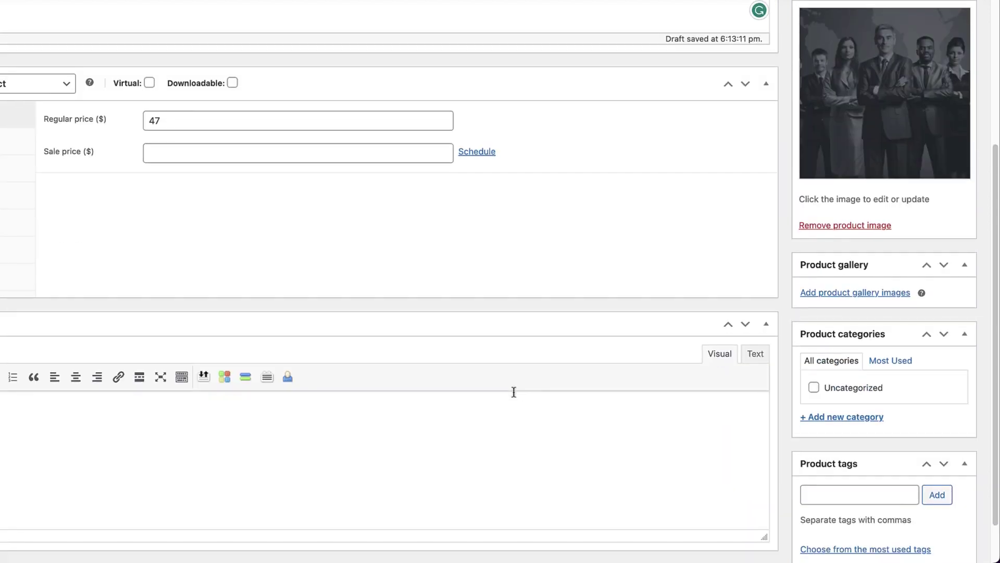
scroll(514, 393, "up", 6)
scroll(514, 392, "up", 3)
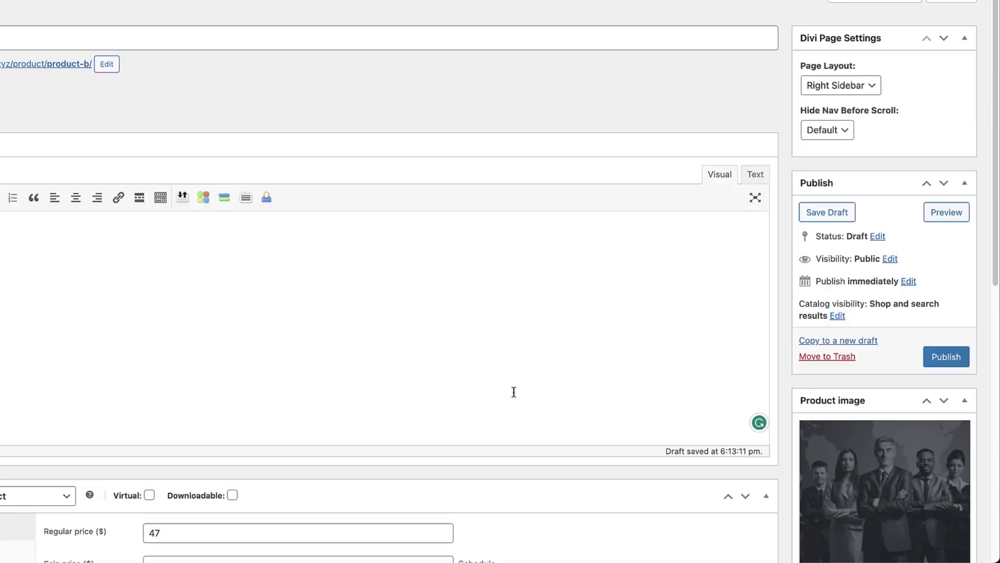
left_click(958, 355)
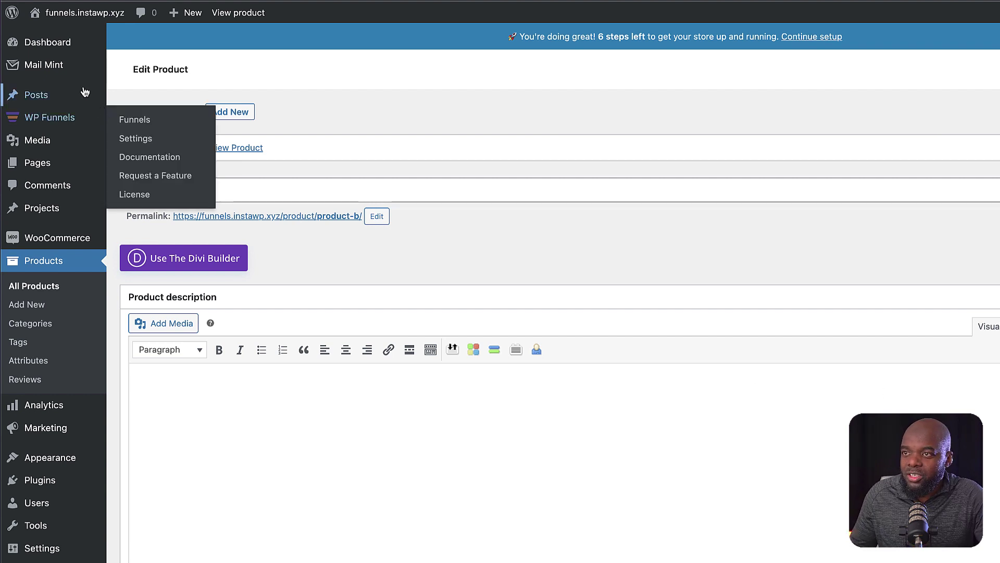
- Go to Mail Mint Contacts, open the Tags view and start a new tag
mouse_move(78, 64)
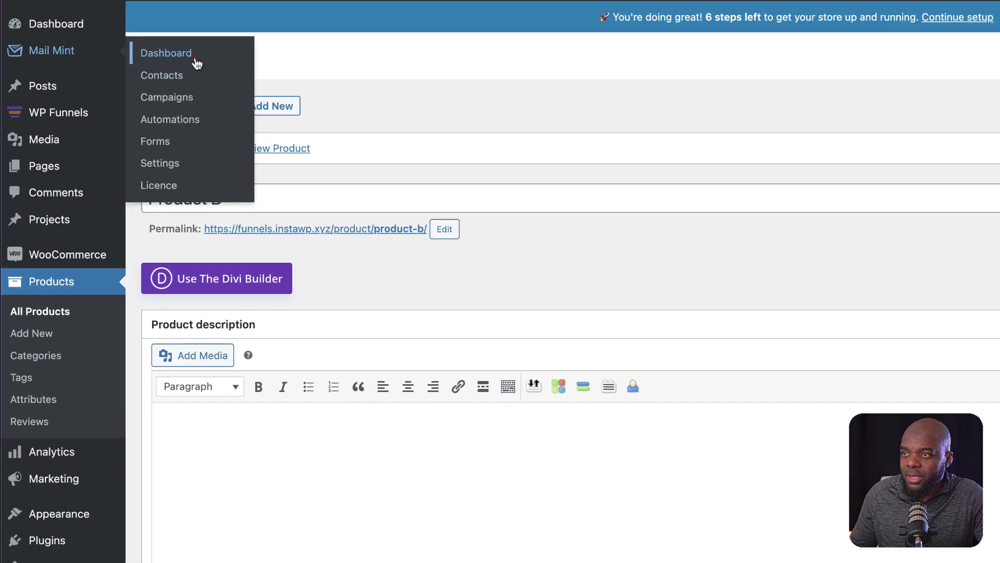
left_click(200, 57)
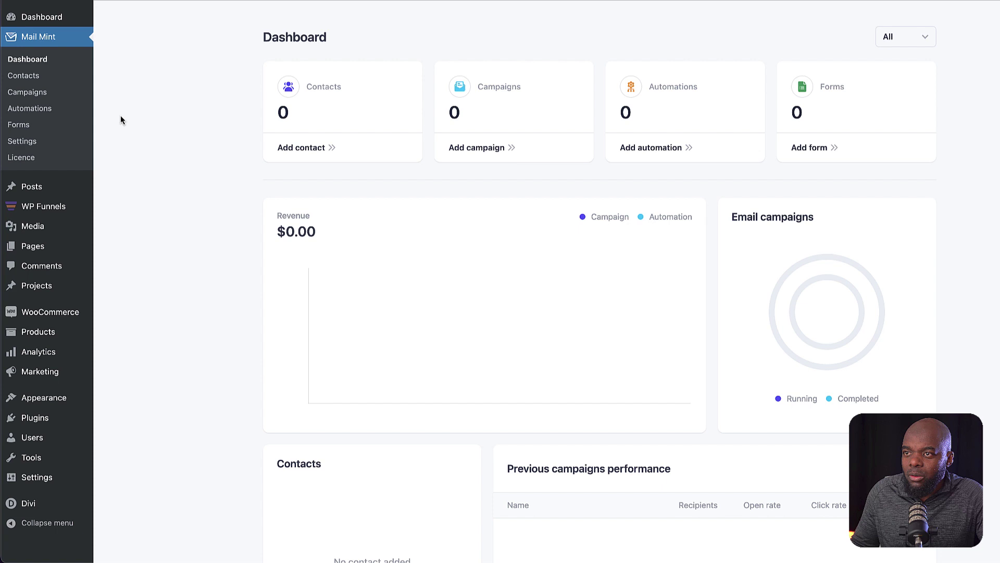
left_click(18, 77)
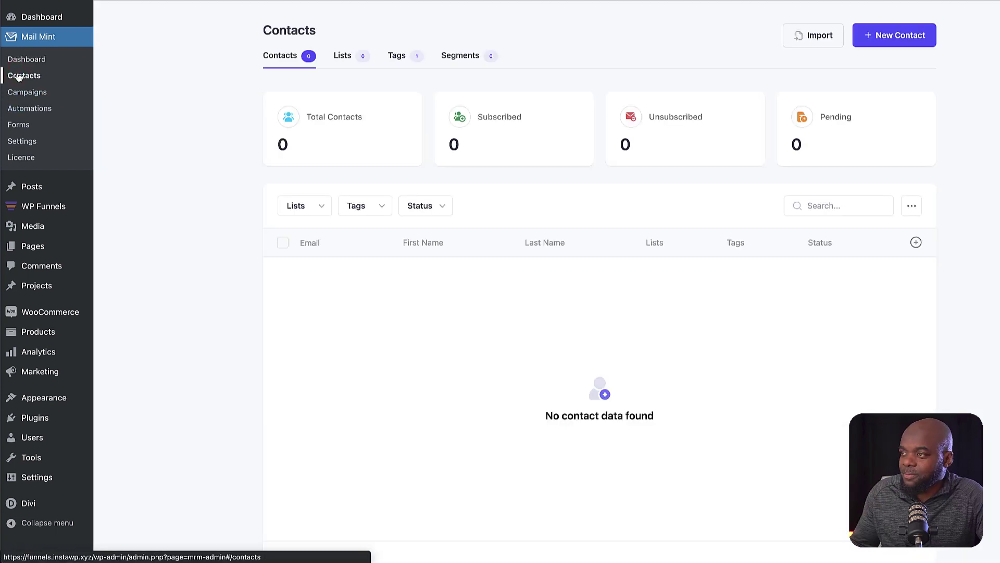
left_click(397, 59)
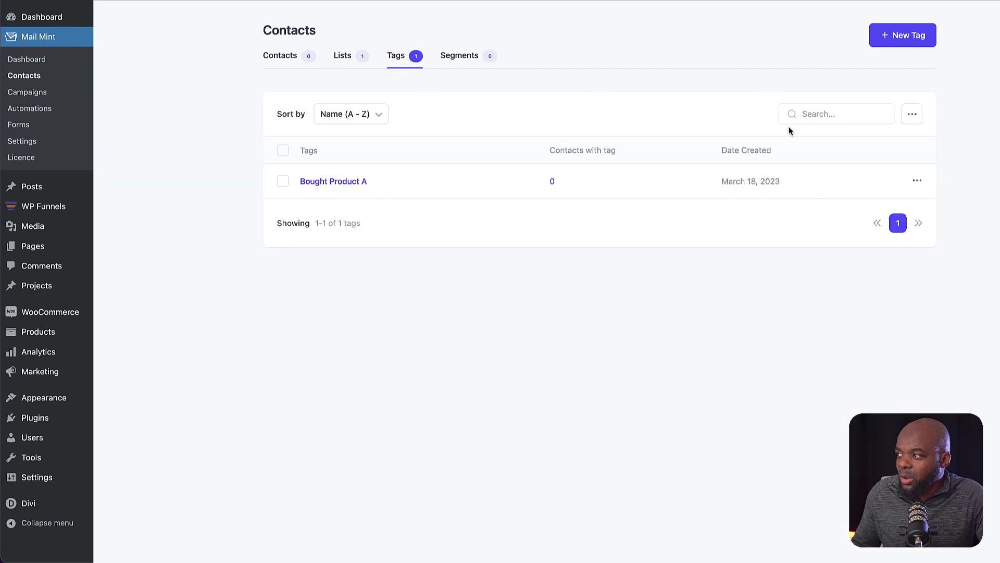
left_click(889, 36)
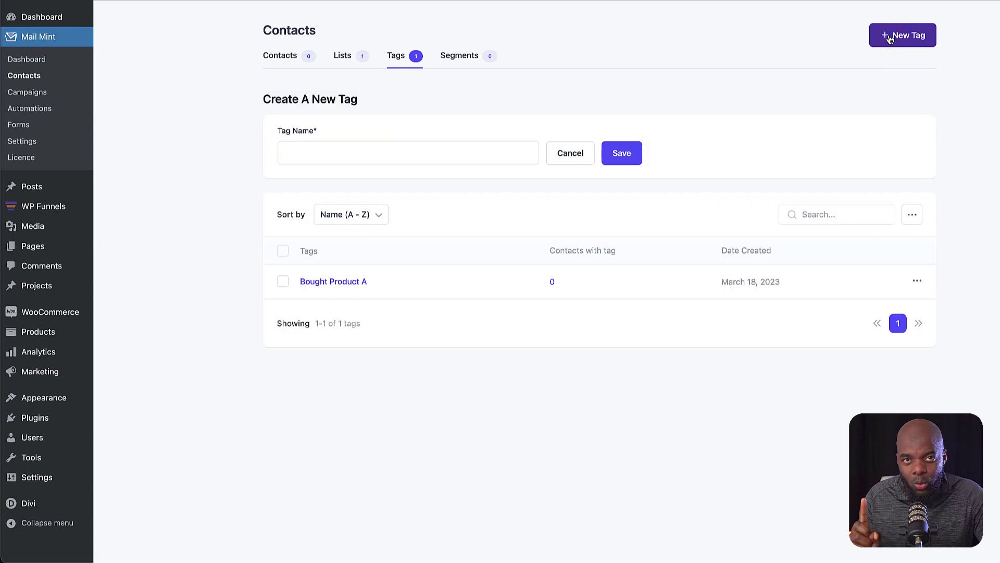
- Save the Bought Product B tag and create a contact list named Customers
type("Bought Product B")
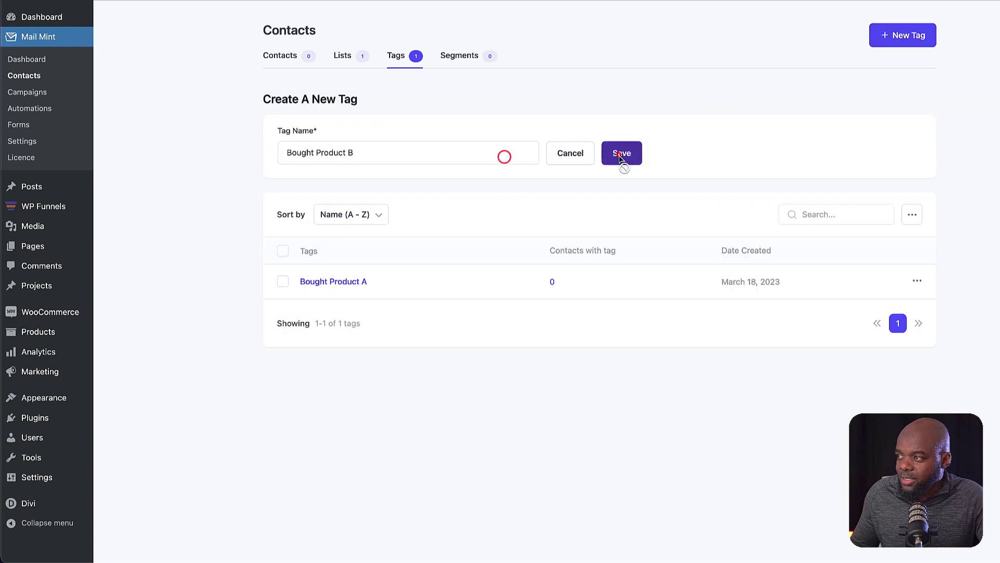
left_click(622, 159)
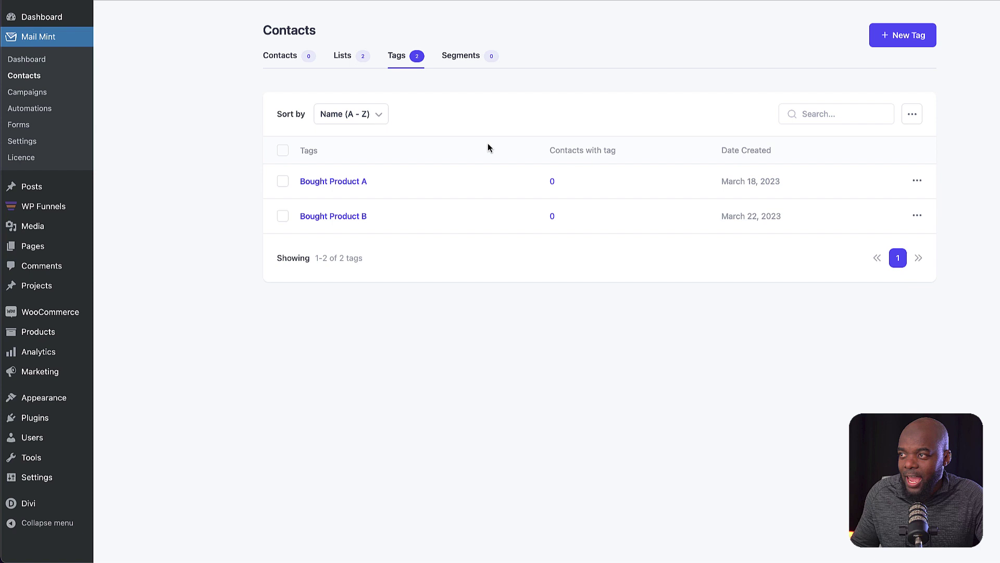
left_click(345, 58)
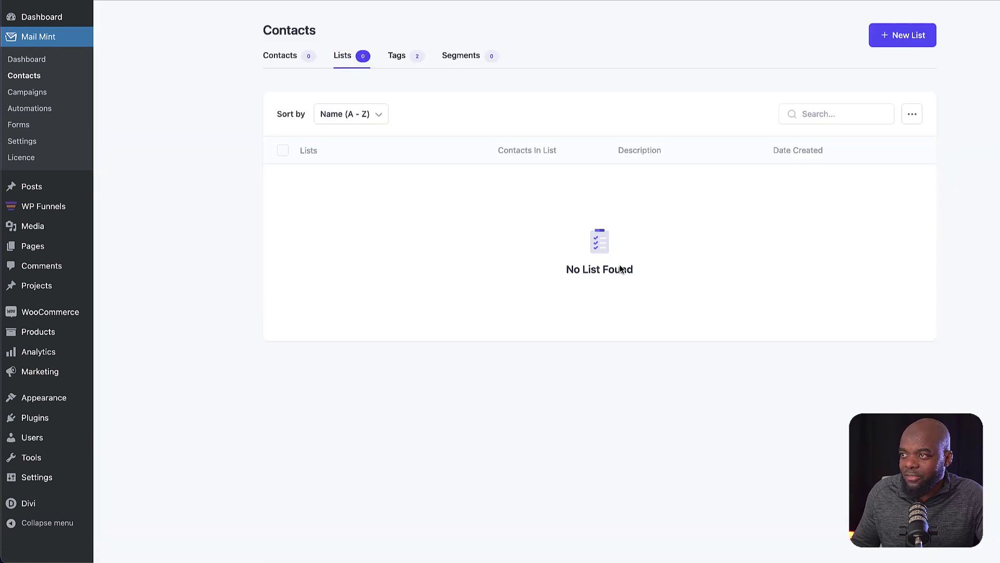
left_click(914, 42)
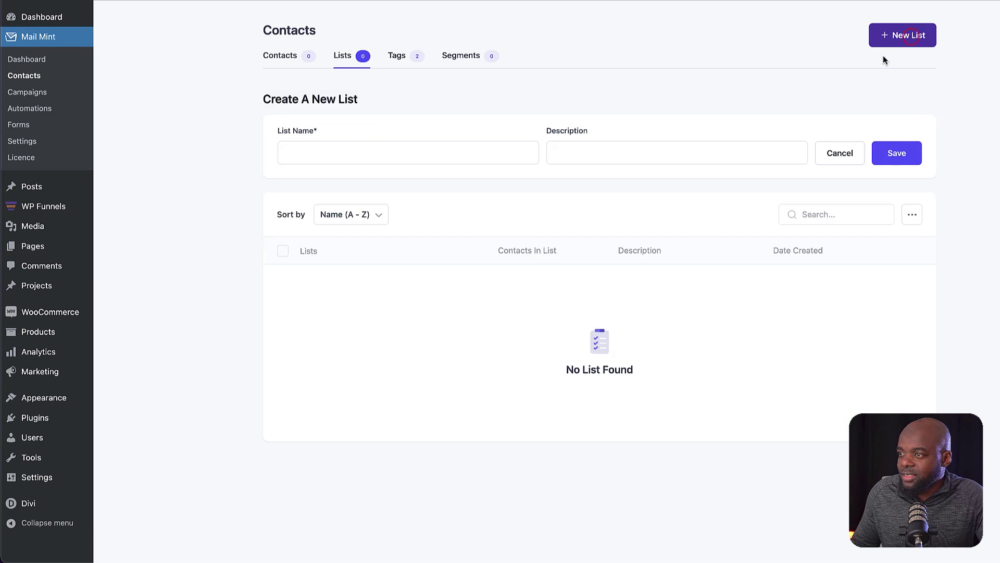
type("Customers")
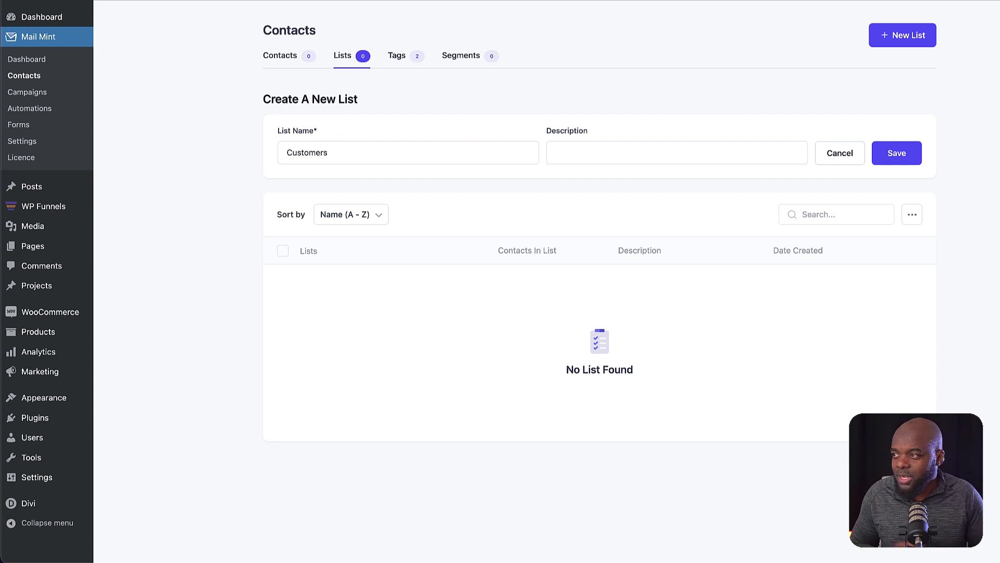
left_click(914, 155)
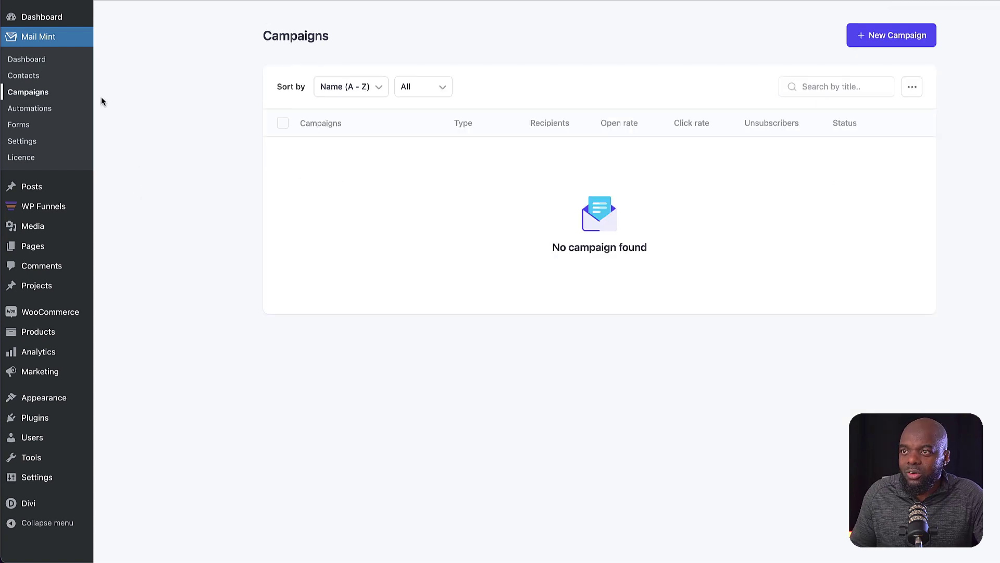
- Create a new WPFunnels funnel by importing the Evergreen template
mouse_move(55, 208)
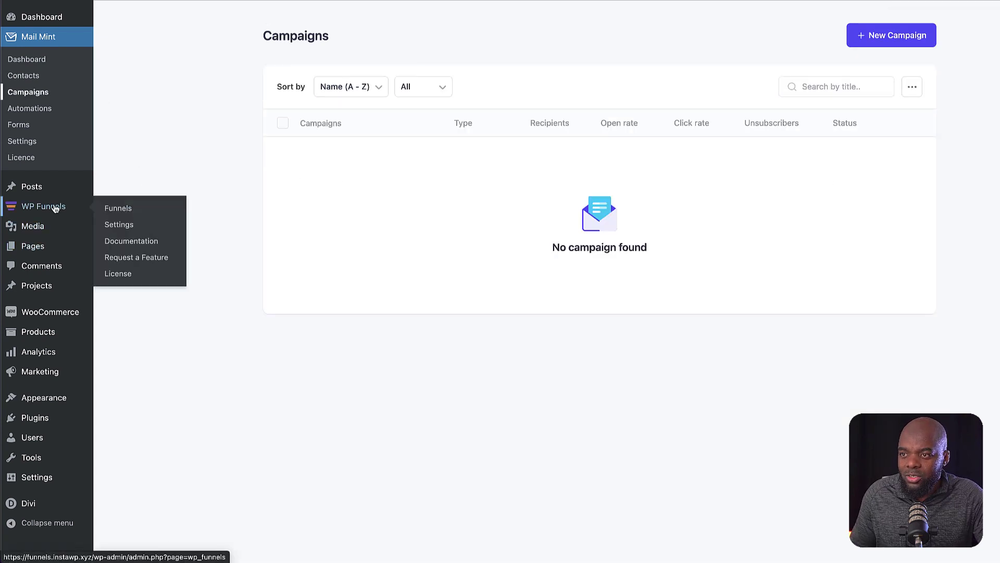
left_click(123, 209)
left_click(974, 28)
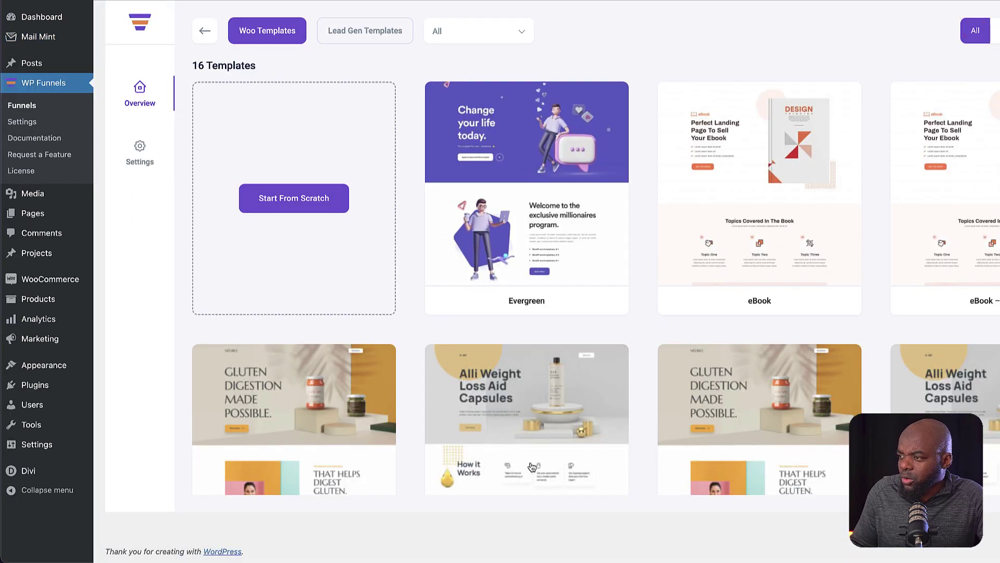
scroll(998, 372, "down", 8)
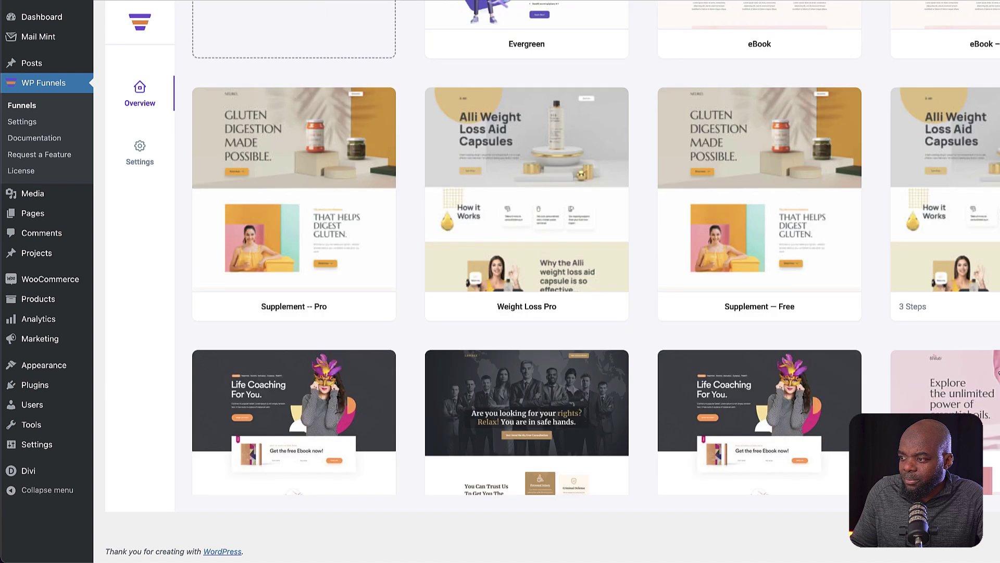
scroll(998, 371, "down", 1)
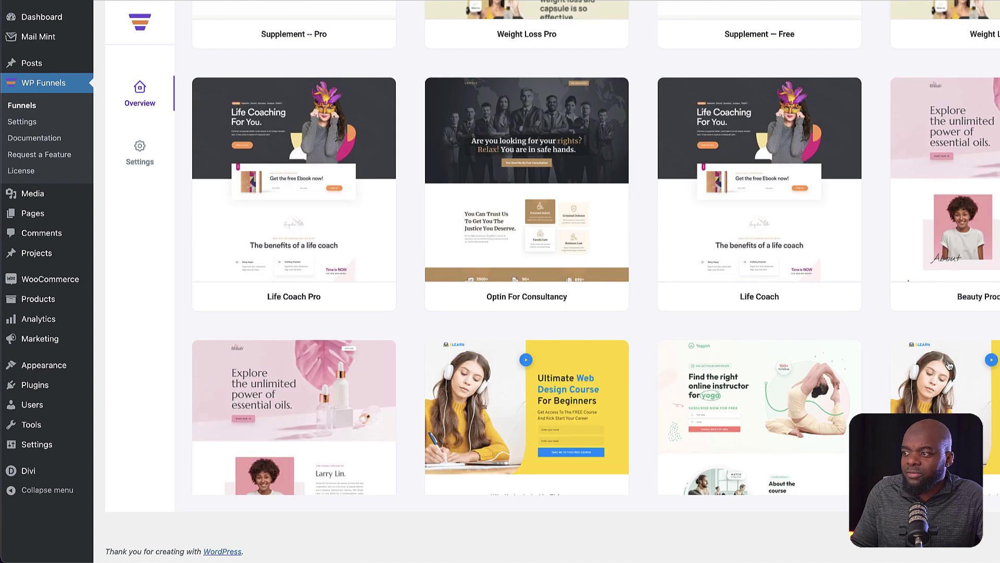
scroll(815, 345, "up", 1)
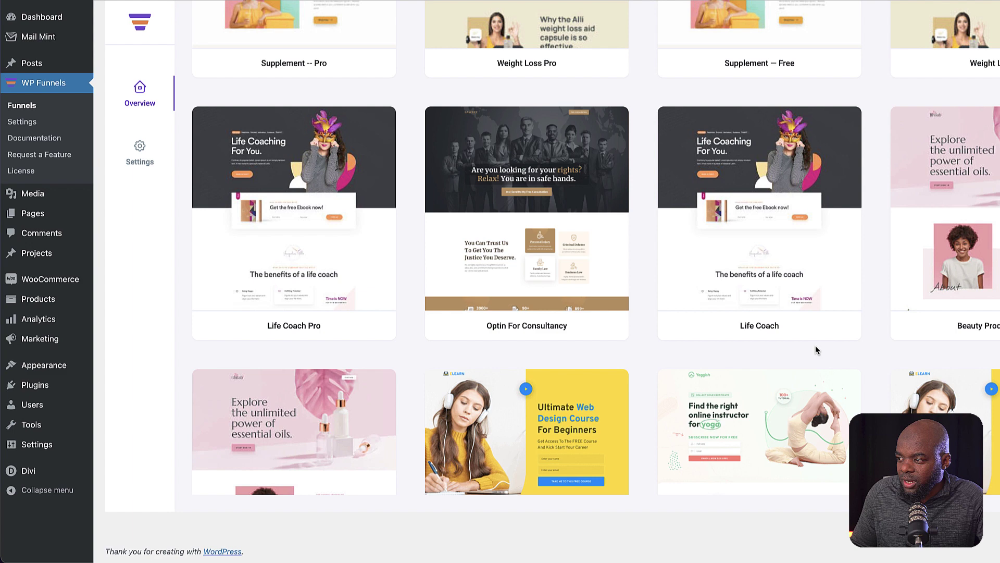
scroll(819, 349, "up", 5)
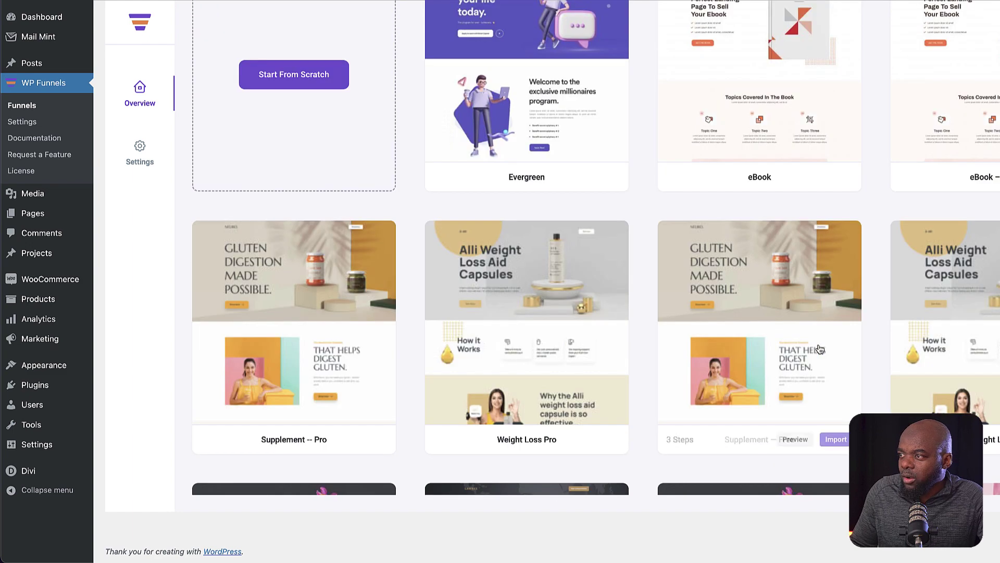
scroll(819, 349, "up", 2)
mouse_move(554, 180)
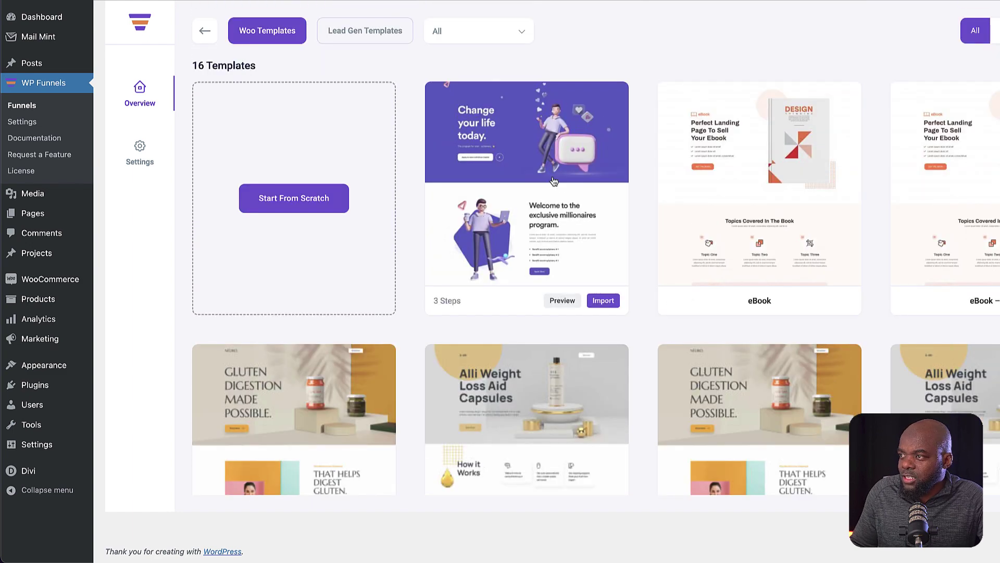
left_click(604, 301)
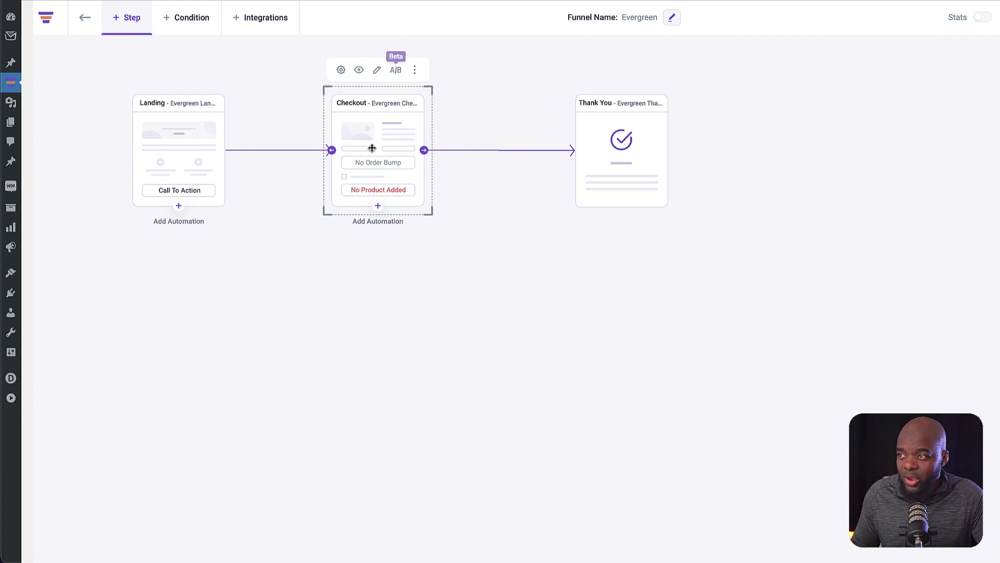
- Add Product A at $99.00 to the Evergreen Checkout step and save the changes
left_click(341, 70)
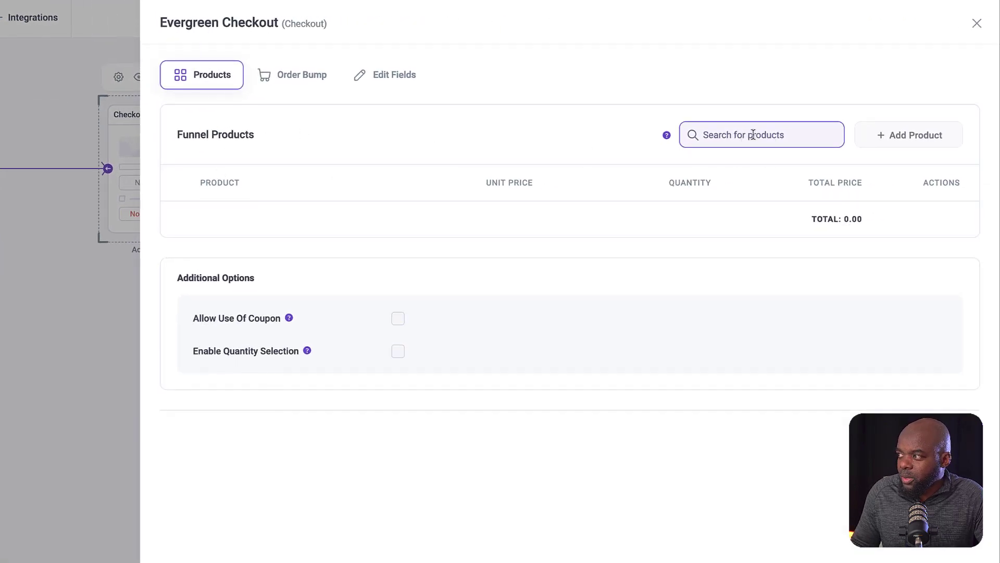
left_click(753, 135)
type("pr")
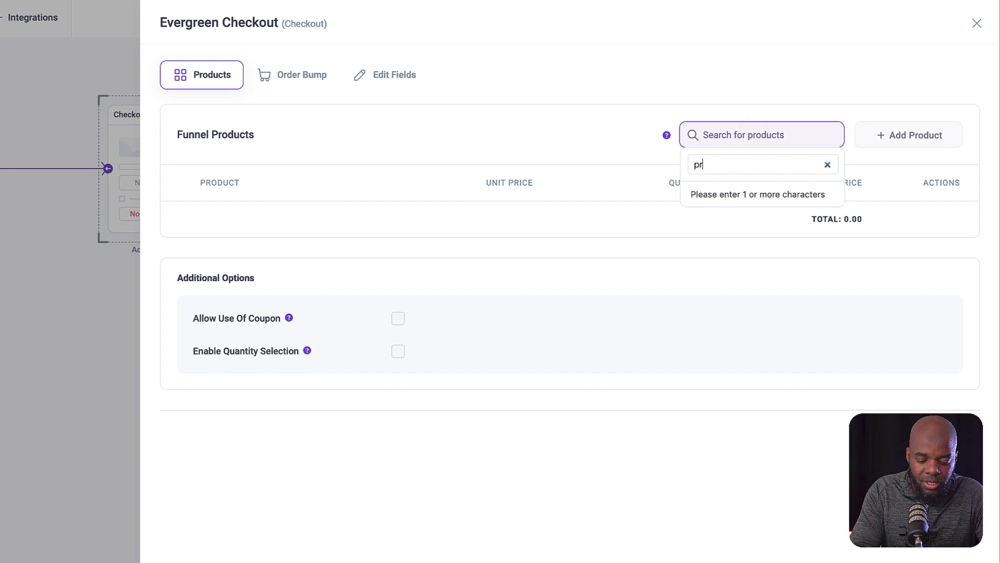
type("o")
left_click(764, 195)
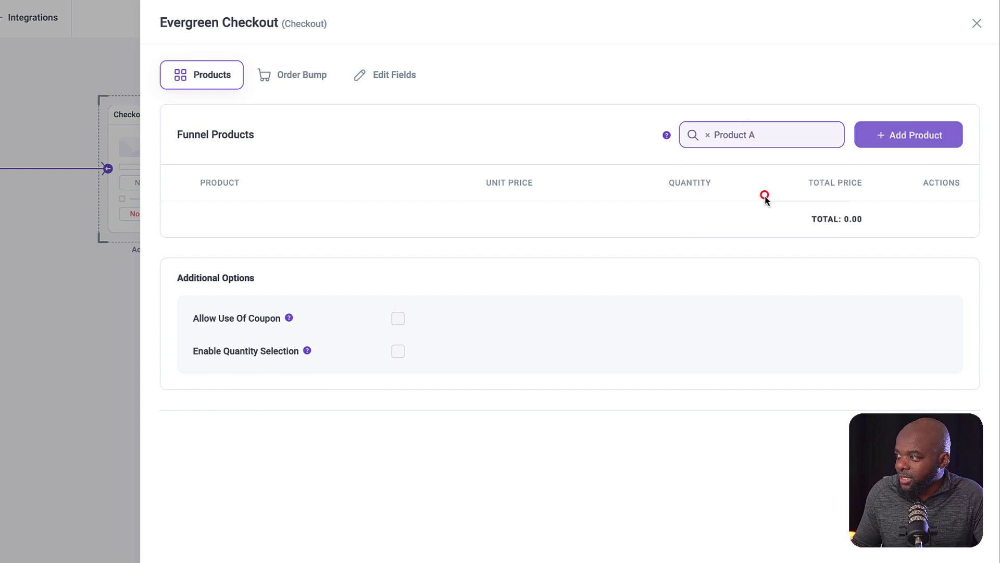
left_click(931, 137)
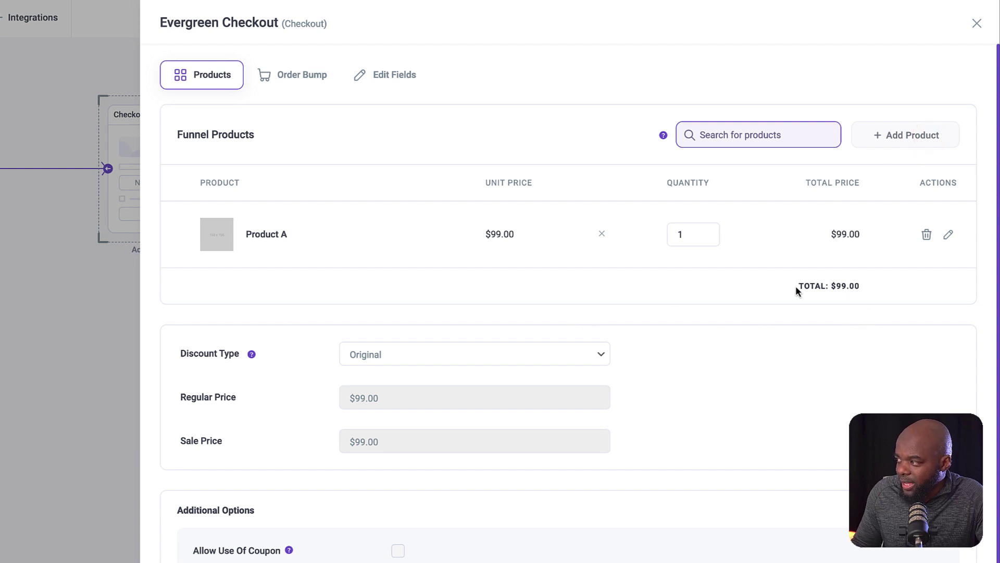
left_click_drag(796, 287, 885, 294)
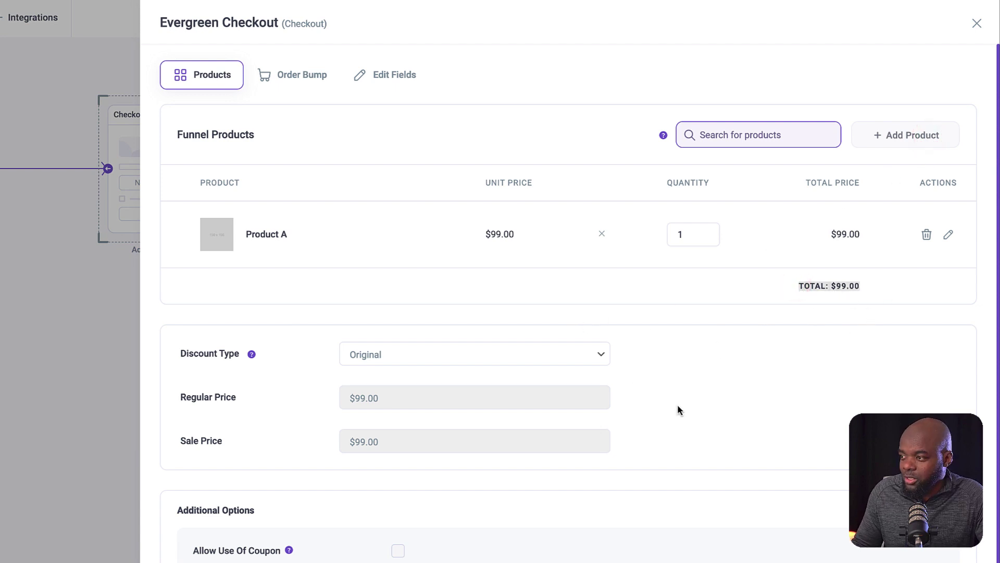
scroll(677, 410, "down", 3)
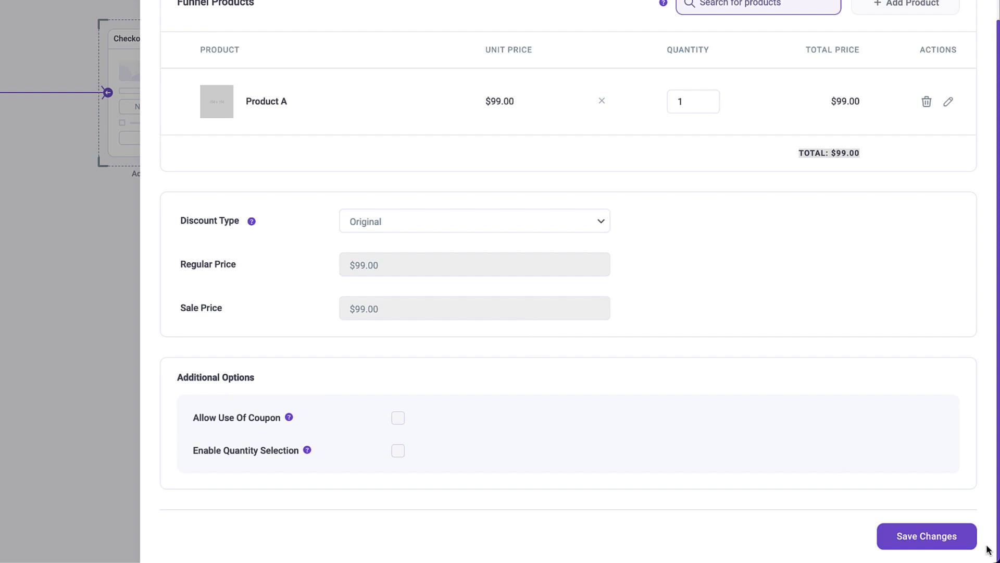
left_click(944, 542)
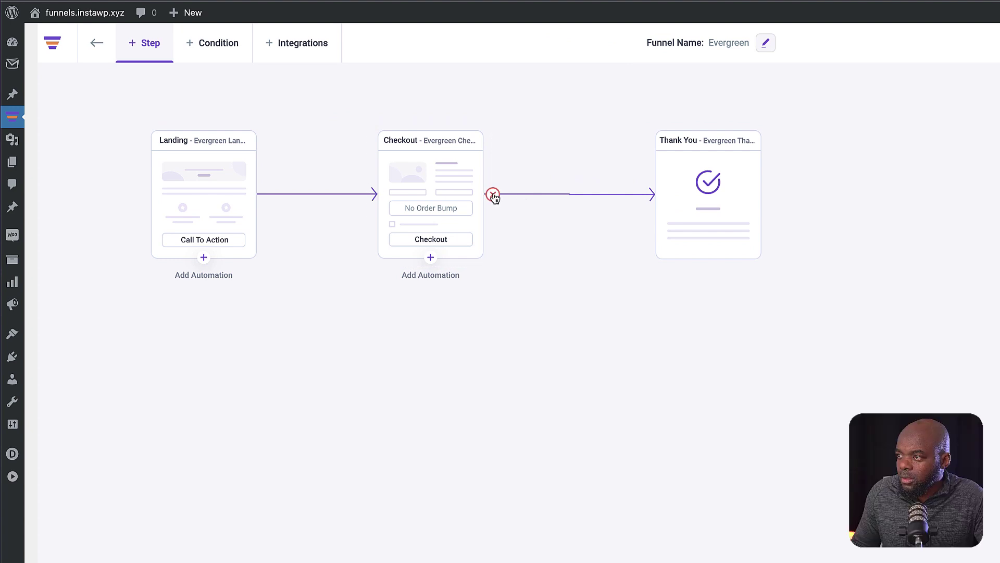
- Remove the Checkout-to-Thank You link and import the EBook Upsell template as a new step
left_click(493, 195)
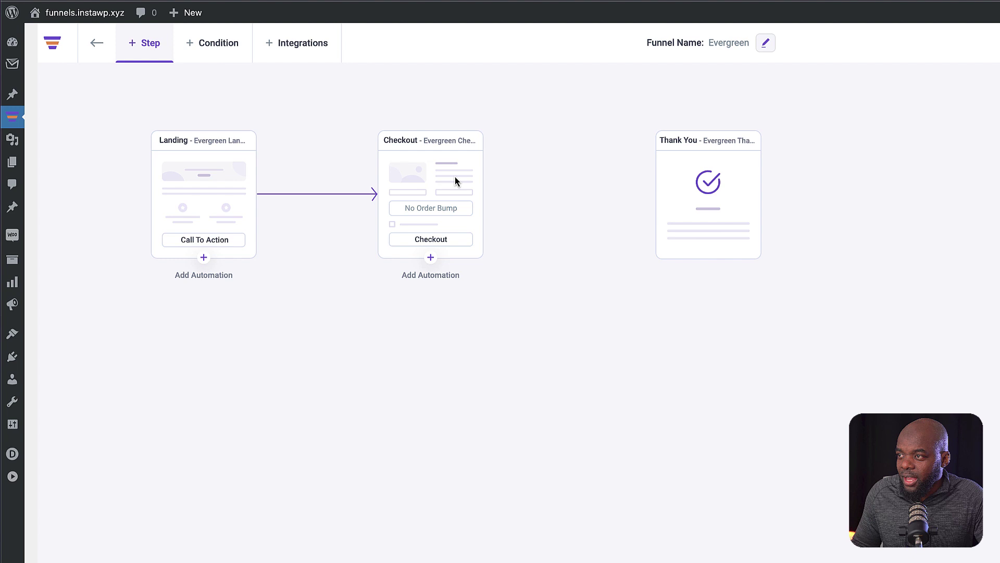
left_click(151, 44)
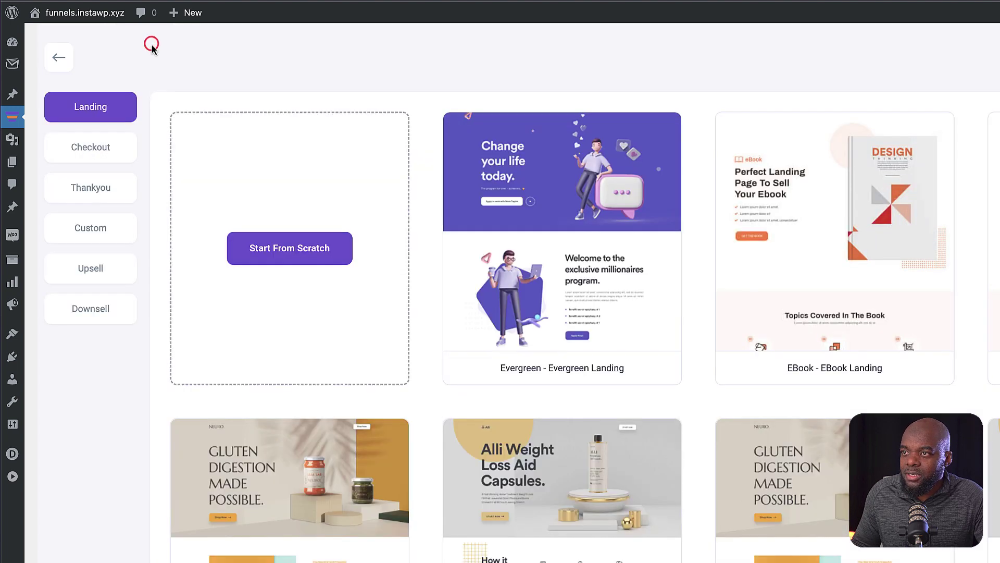
left_click(111, 272)
mouse_move(594, 368)
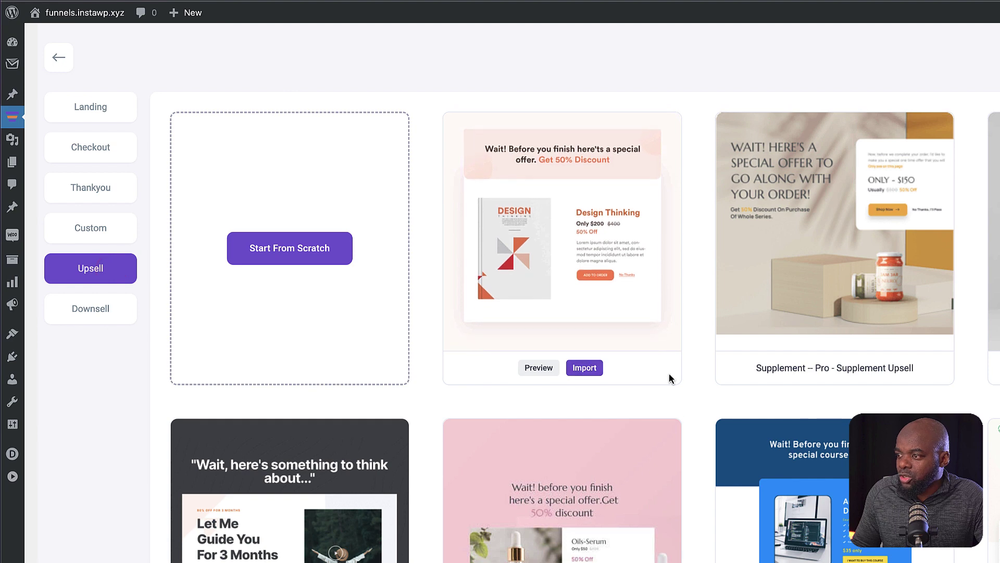
scroll(671, 405, "down", 2)
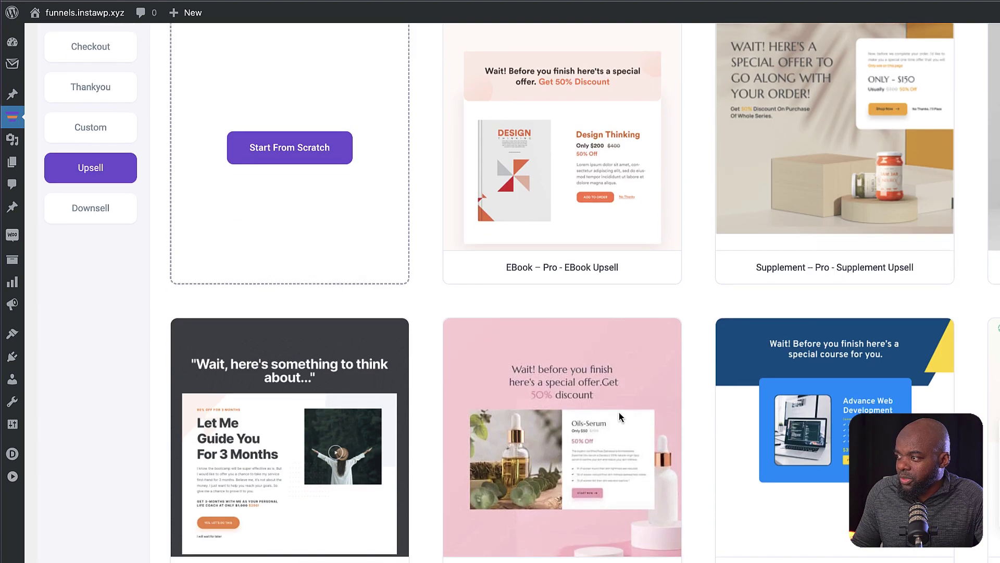
mouse_move(586, 268)
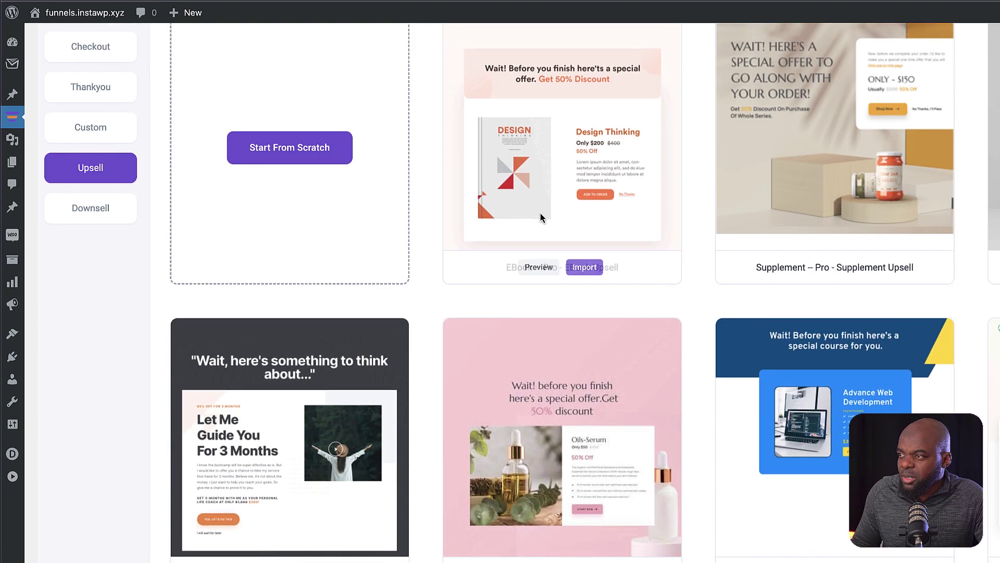
left_click(580, 267)
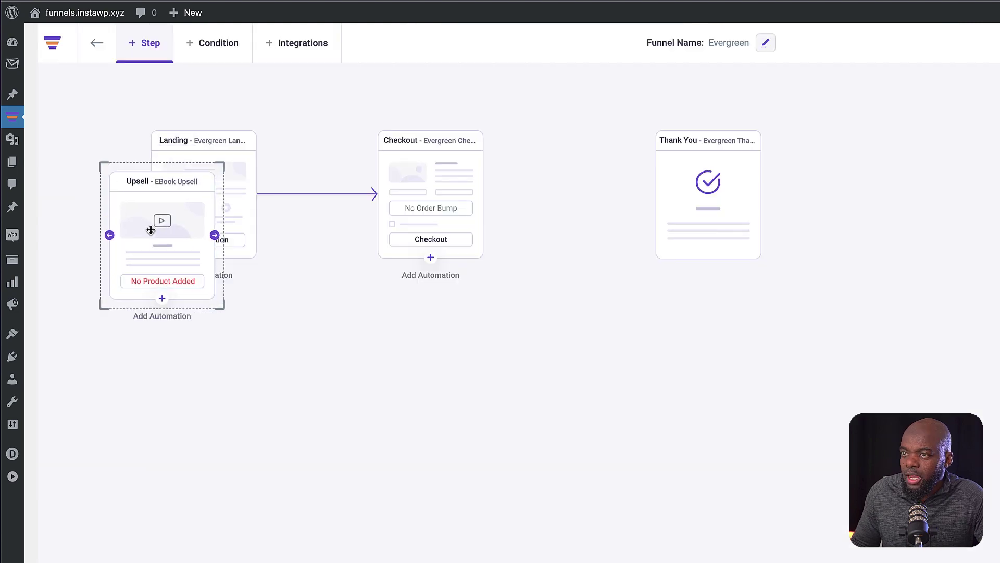
- Place the Upsell step between Checkout and Thank You and connect Checkout to it
left_click_drag(150, 229, 562, 214)
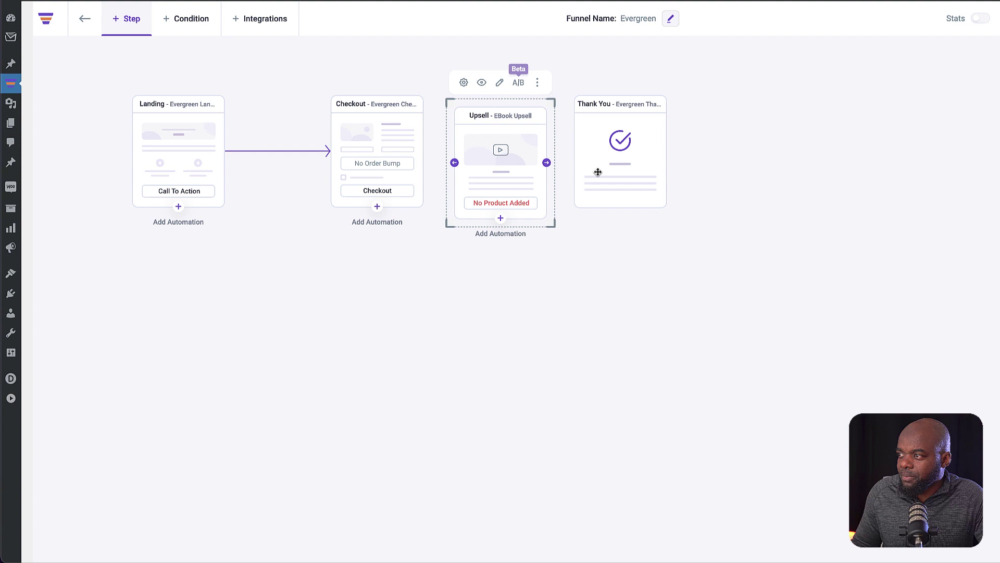
left_click_drag(598, 172, 769, 180)
left_click_drag(492, 177, 572, 170)
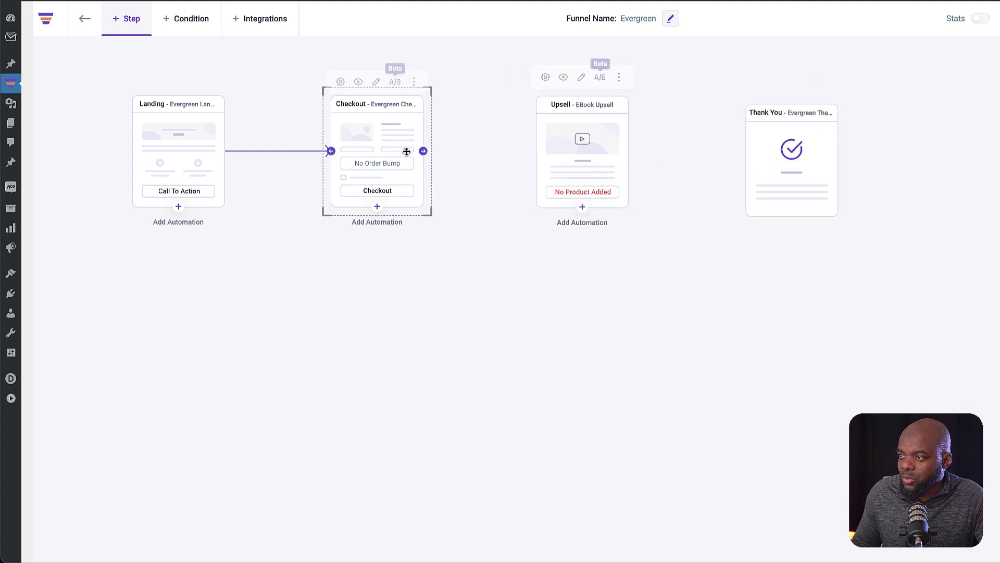
left_click_drag(425, 151, 553, 152)
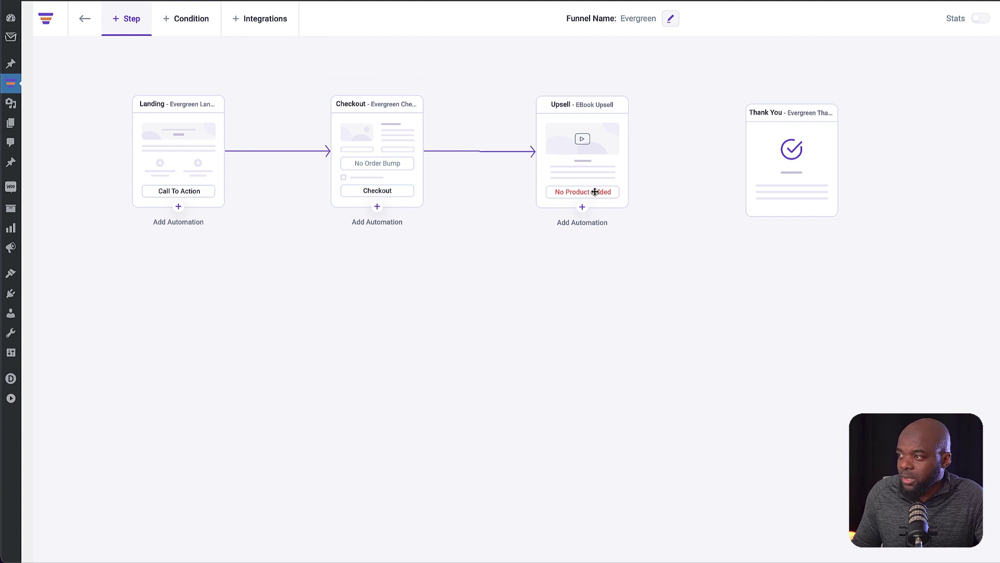
- Add Product B as the EBook Upsell step's offered product
left_click(589, 174)
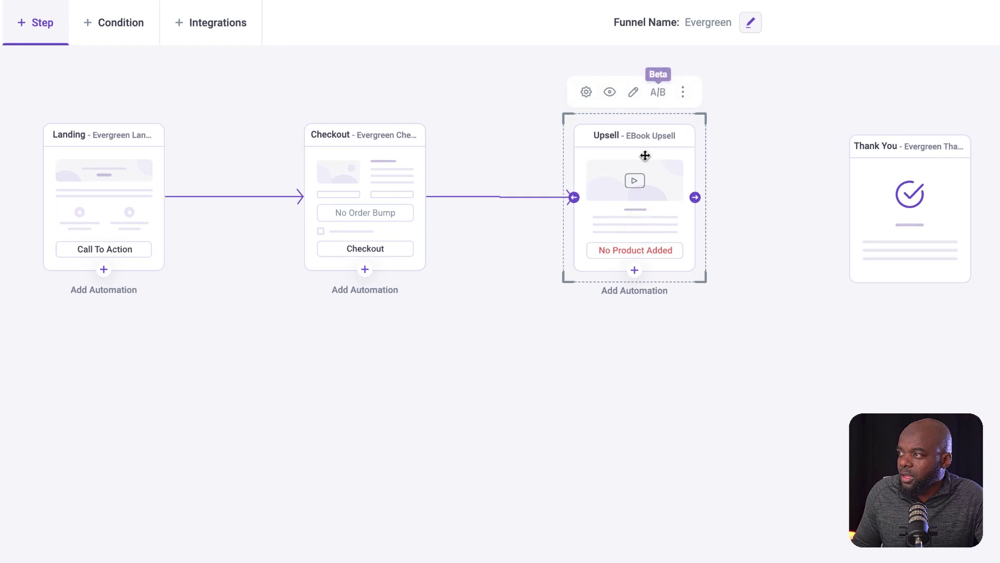
left_click(585, 96)
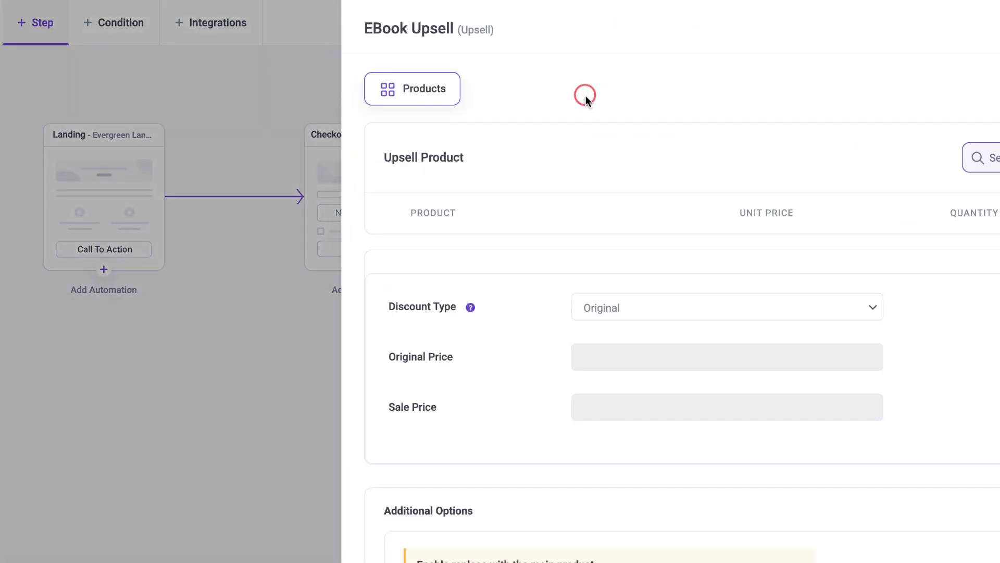
left_click(719, 134)
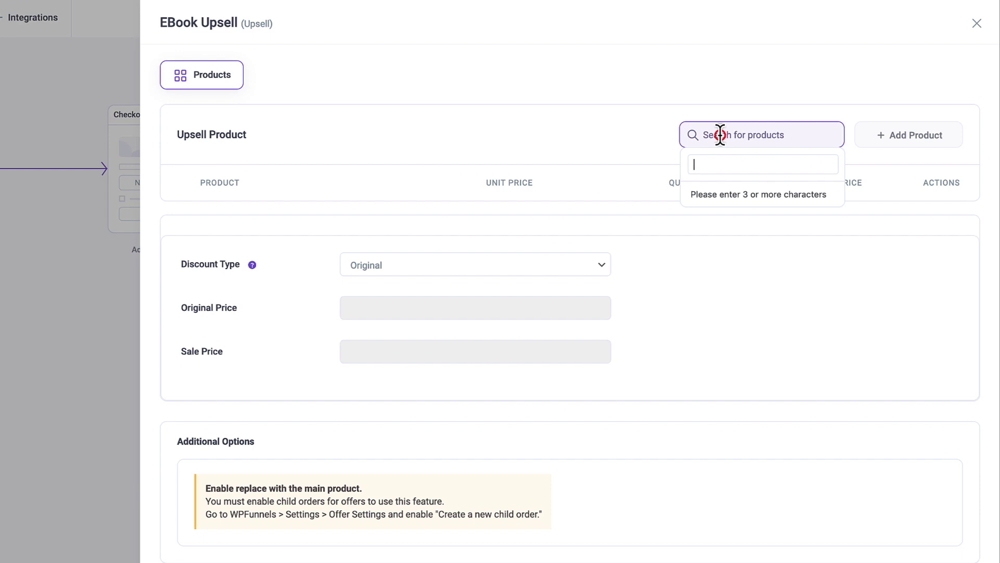
type("pro")
left_click(753, 218)
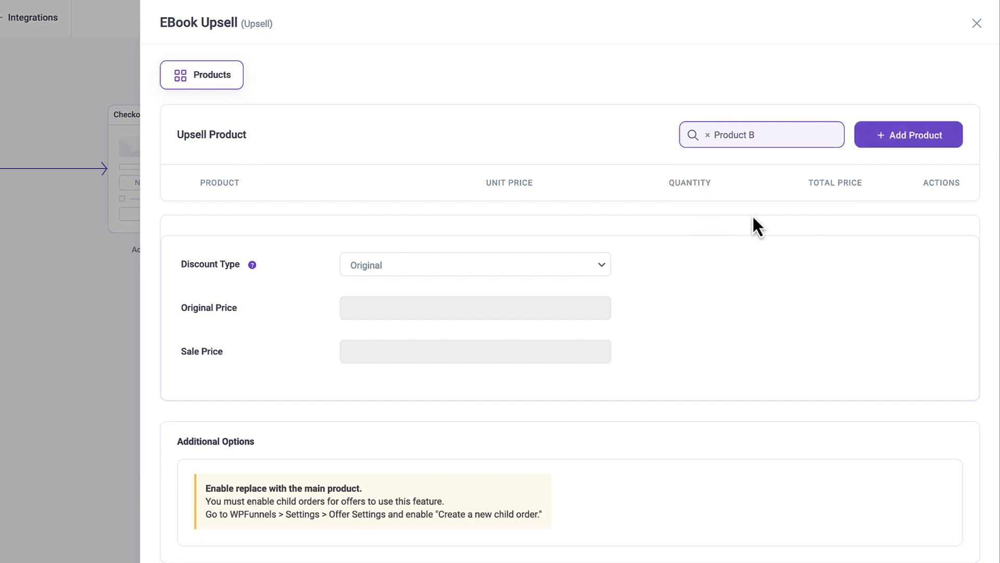
left_click(912, 137)
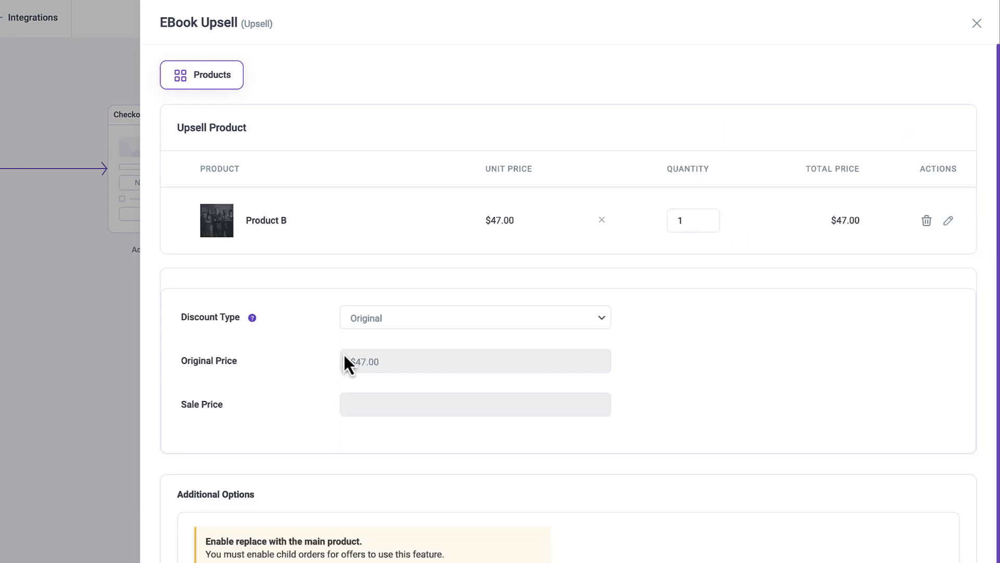
- Give Product B a 50% Percentage discount, bringing it to $23.50, and save the changes
left_click(400, 318)
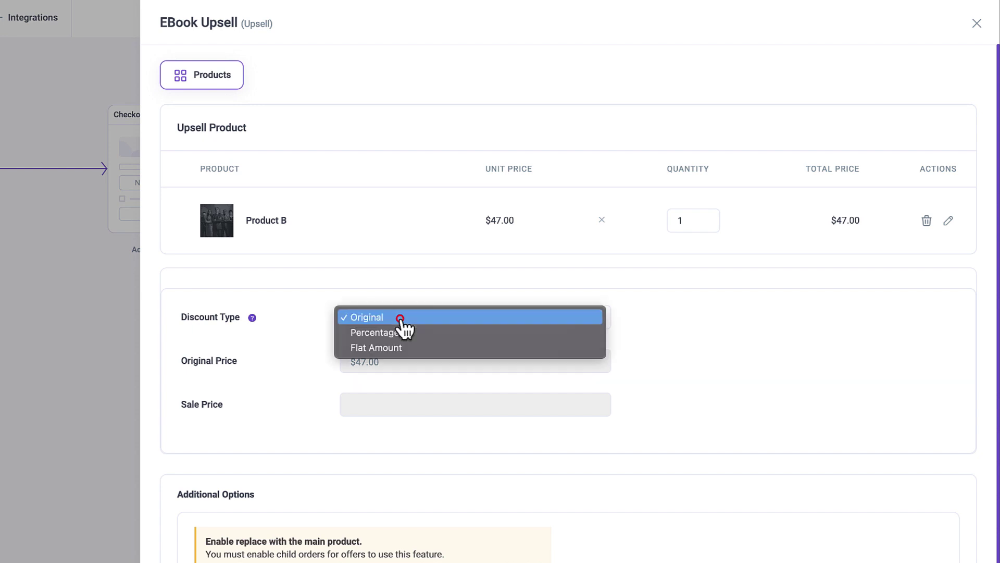
left_click(422, 334)
scroll(412, 330, "down", 2)
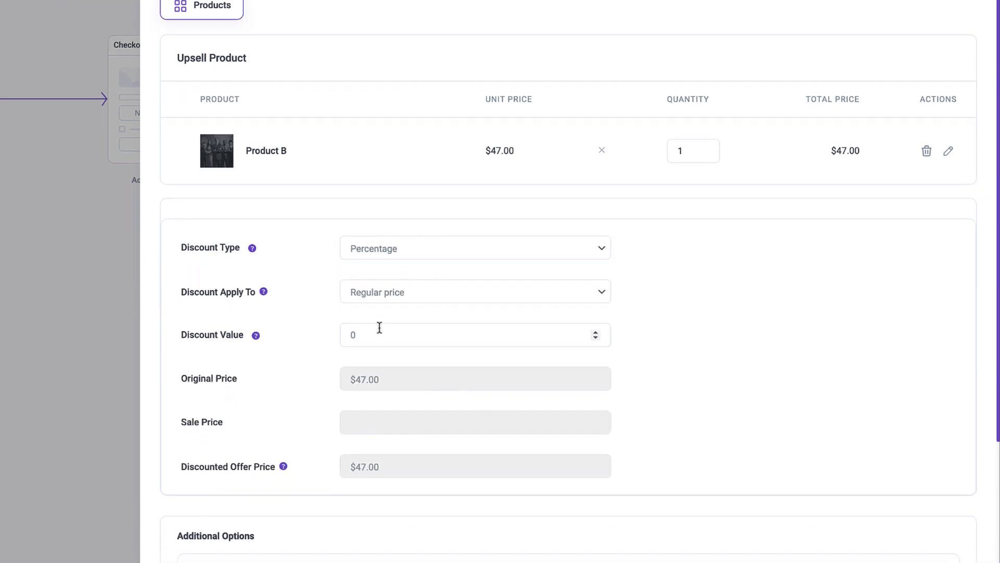
left_click(350, 328)
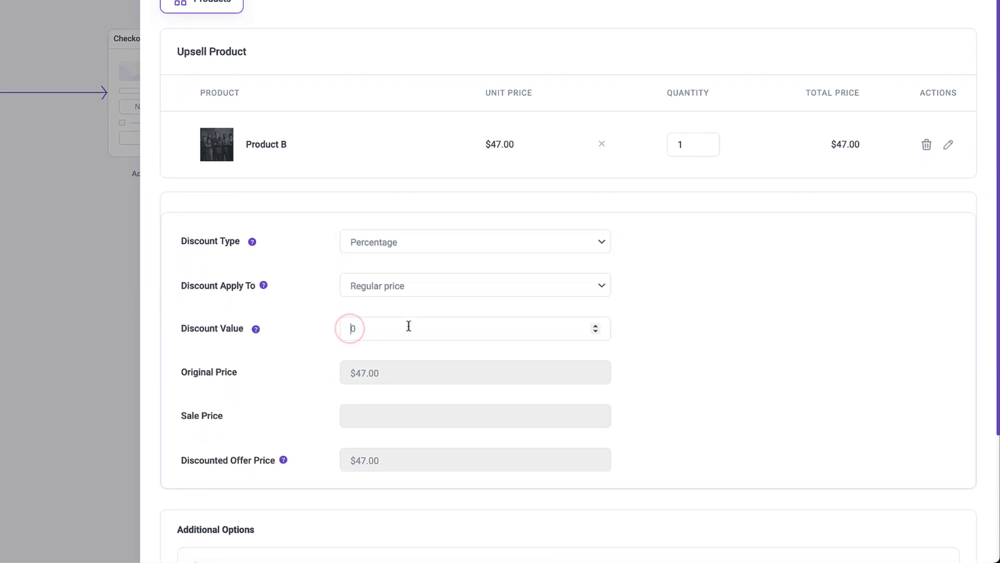
type("5")
scroll(709, 380, "down", 3)
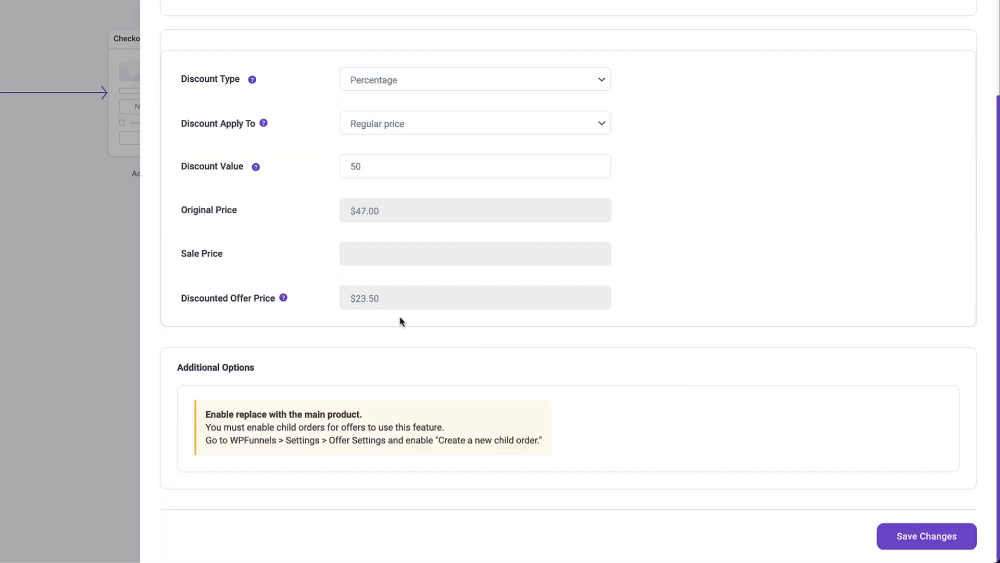
left_click(357, 306)
left_click(359, 303)
left_click(945, 538)
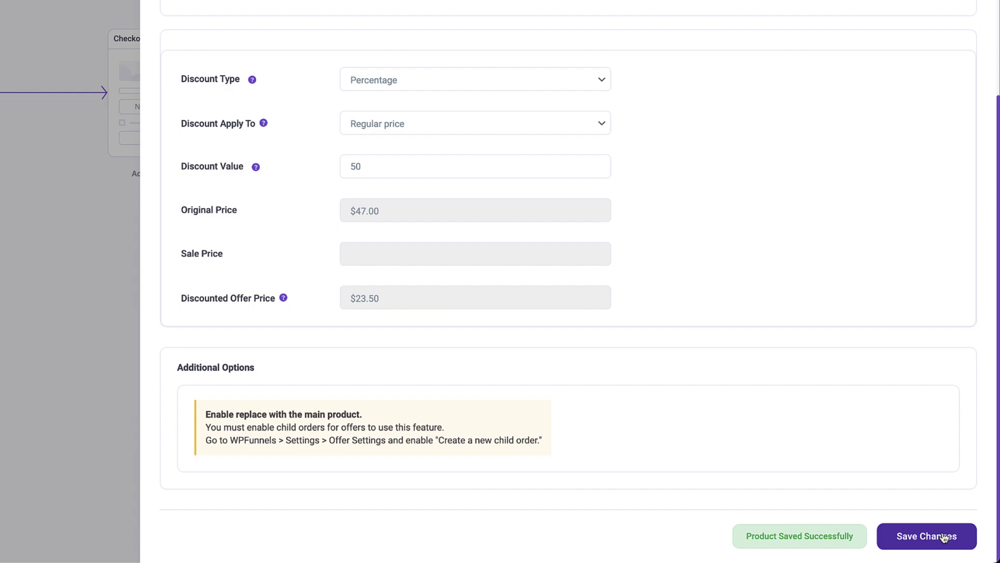
scroll(924, 163, "up", 5)
- Connect the Upsell node to Thank You and nudge the Thank You and Landing nodes into place
key("Escape")
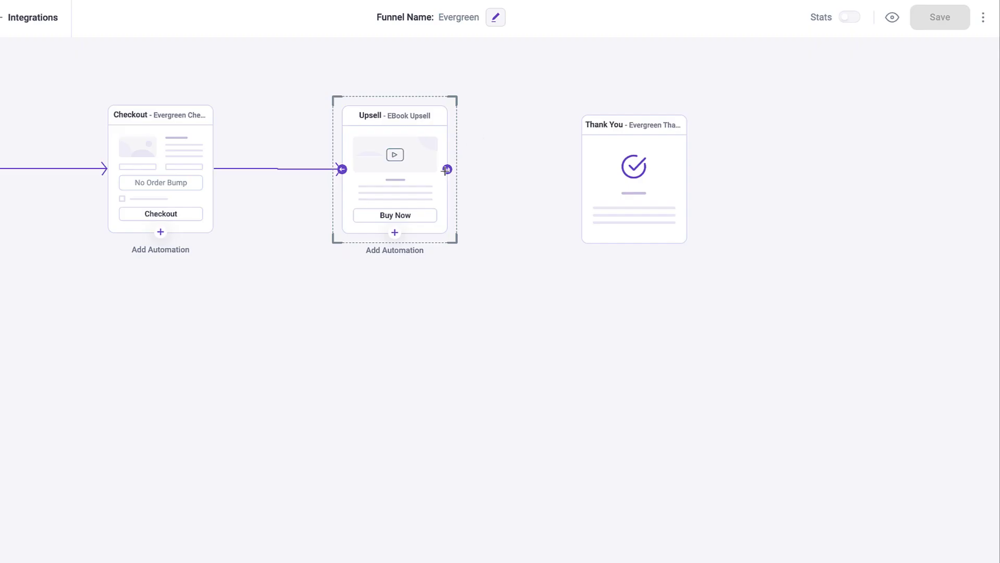
left_click_drag(447, 170, 627, 178)
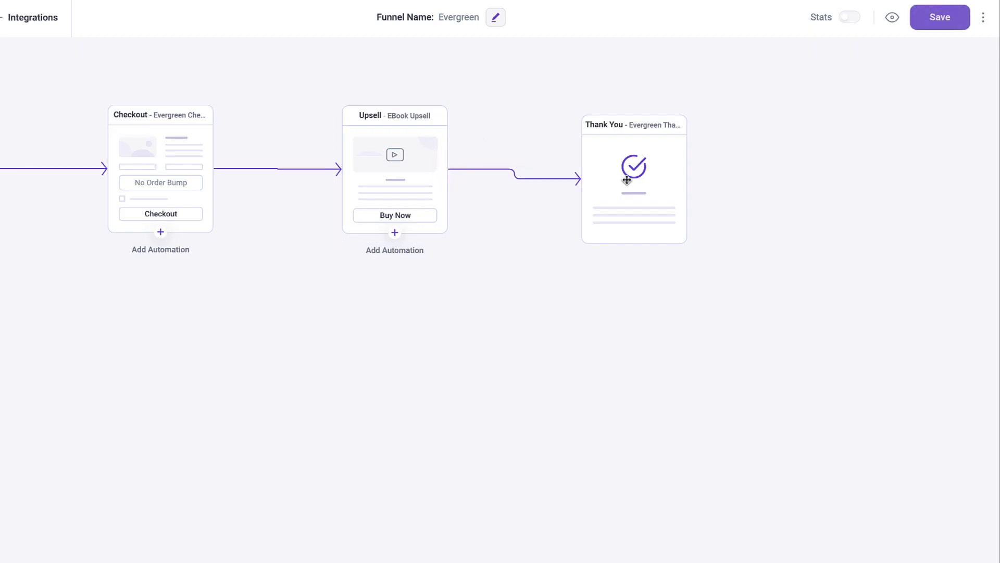
left_click(636, 174)
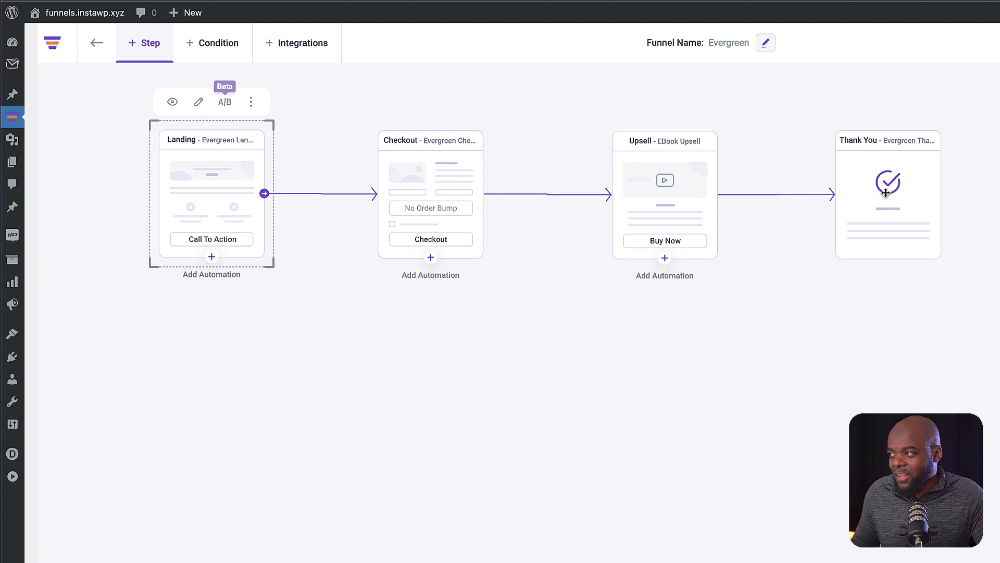
left_click_drag(886, 193, 861, 194)
left_click_drag(213, 188, 219, 187)
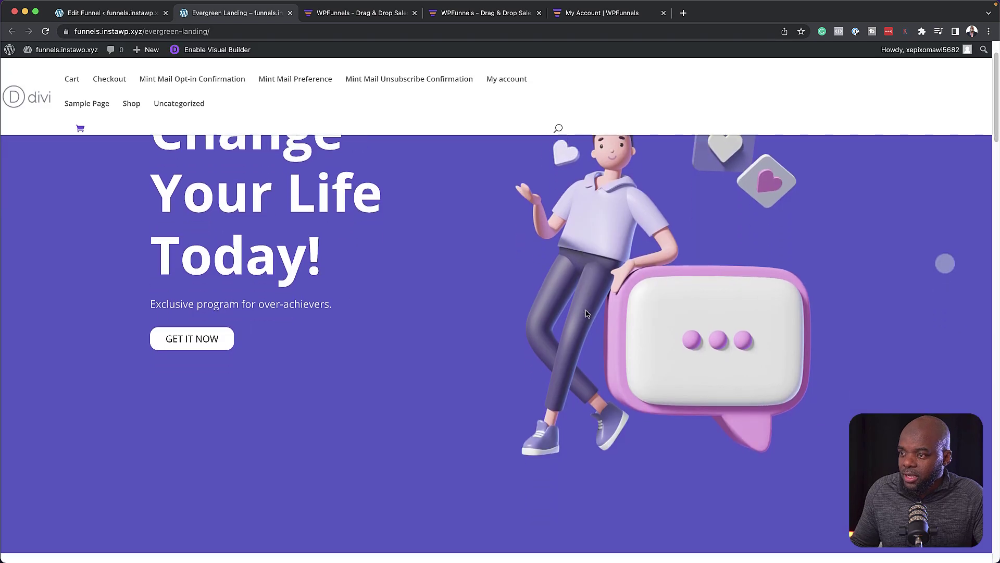
scroll(588, 315, "down", 5)
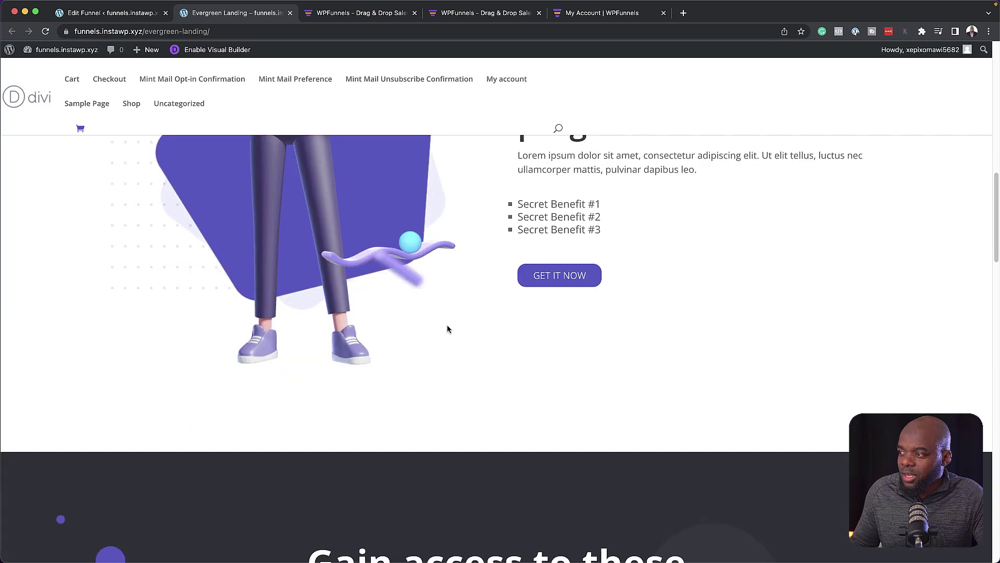
- Test the landing page's GET IT NOW button through to the Evergreen Checkout, then return to the funnel editor
left_click(571, 280)
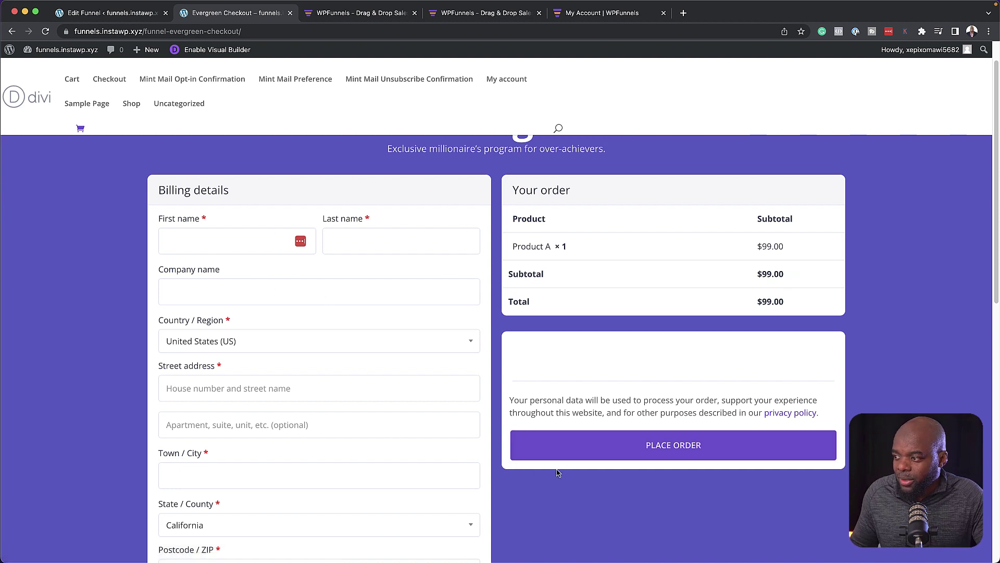
scroll(557, 473, "down", 3)
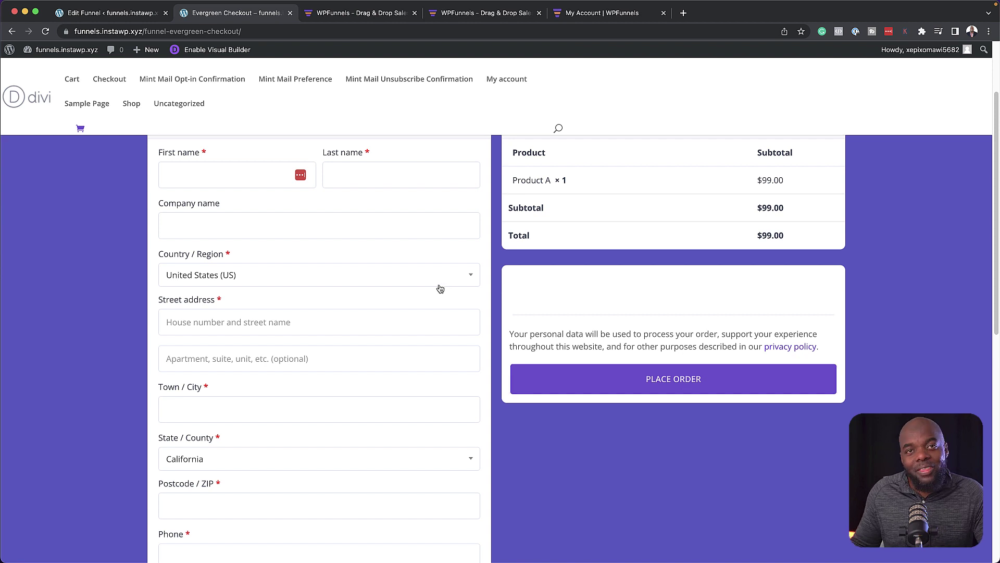
left_click(120, 16)
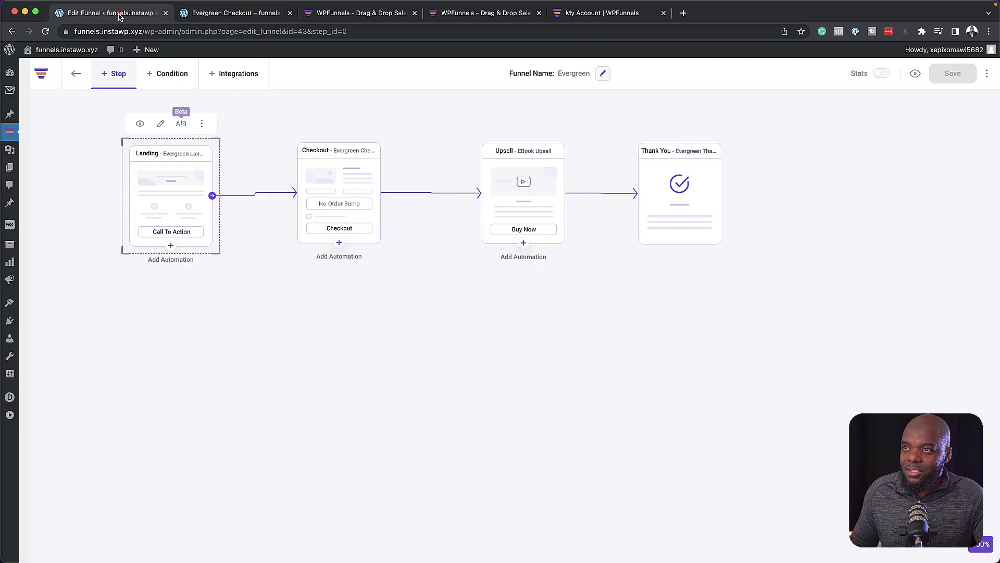
- Add an Assign Tag(s) action to the Checkout step's automation
left_click(163, 200)
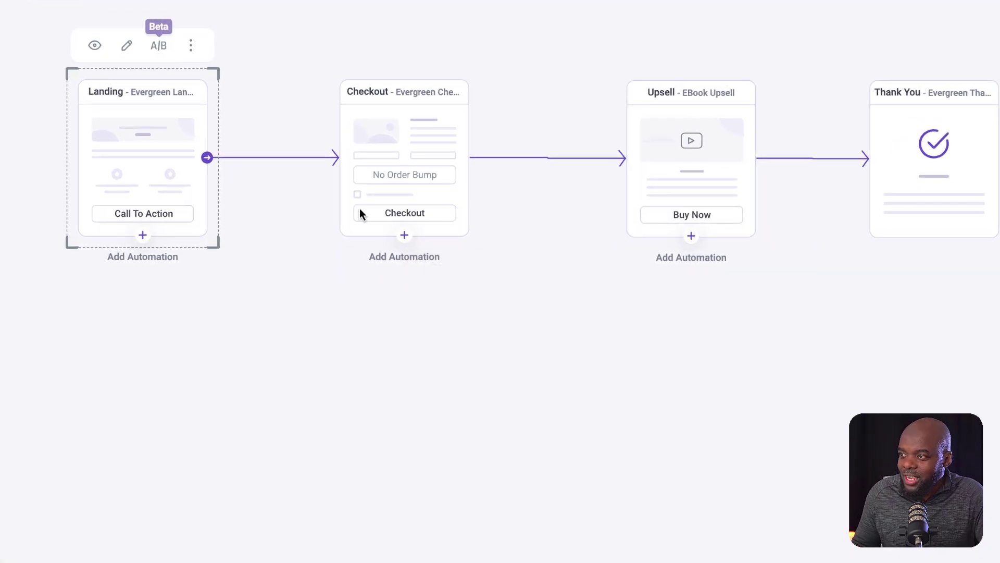
left_click(406, 236)
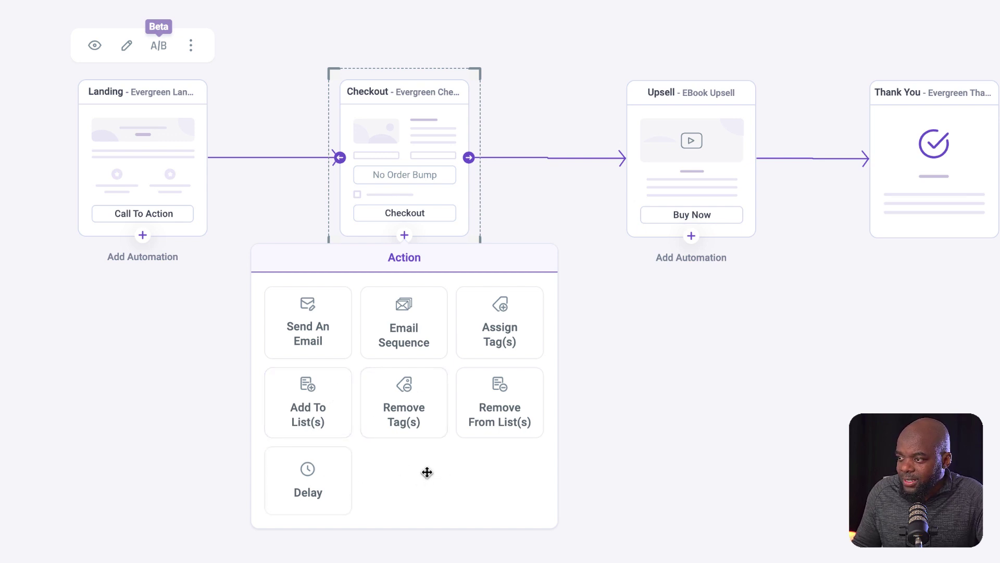
left_click(532, 343)
- Add a Delay step below the tag step, saved with a 5 minute wait
left_click(404, 344)
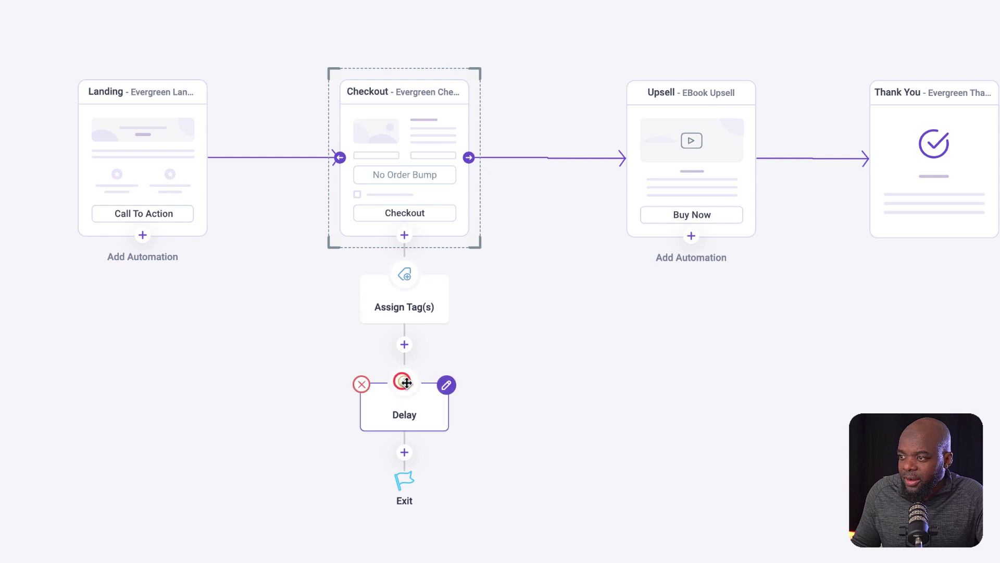
left_click(447, 385)
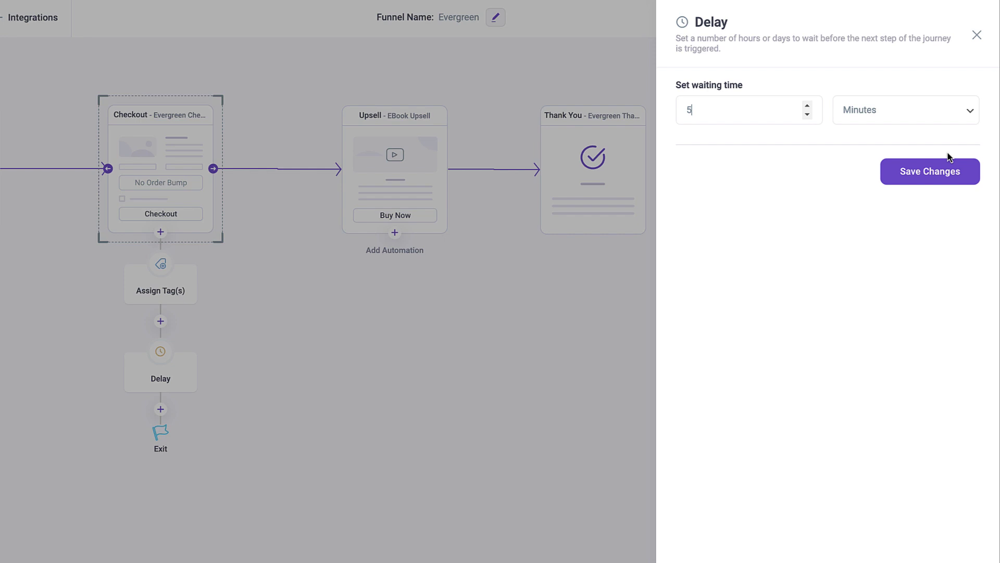
left_click(943, 174)
left_click(978, 37)
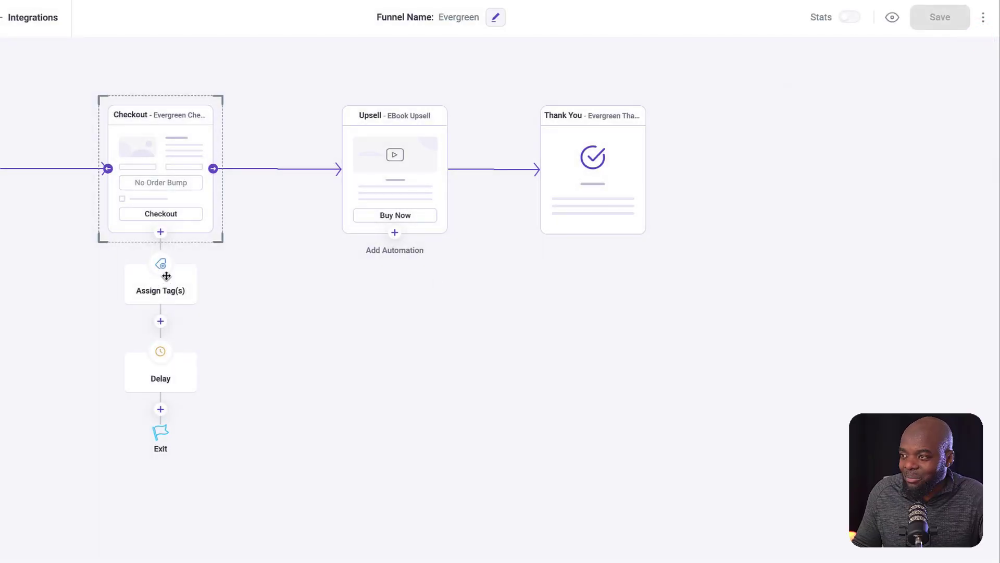
- Make the Assign Tag(s) step give Bought Product A when the Checkout order is Accepted, and save
mouse_move(166, 274)
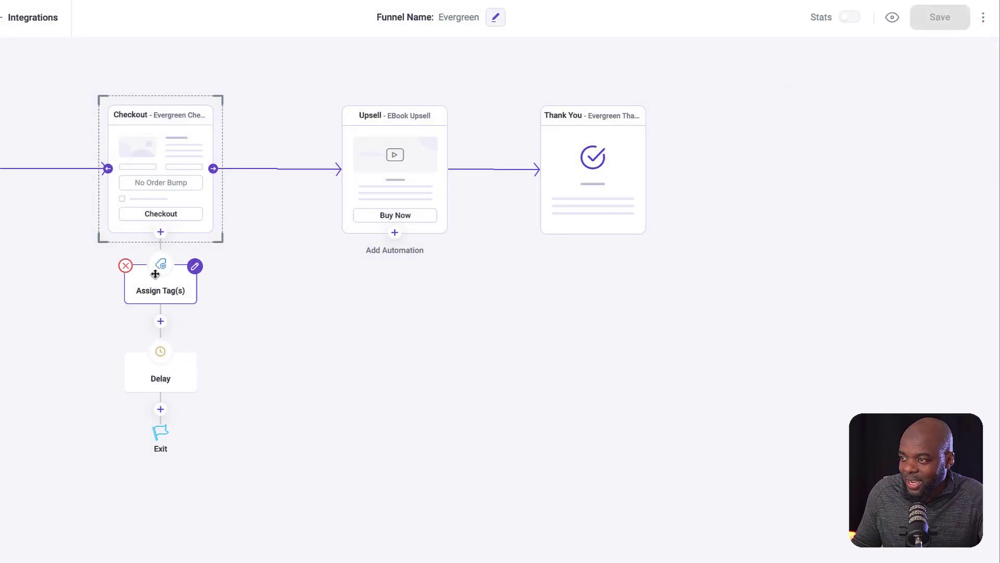
left_click(195, 267)
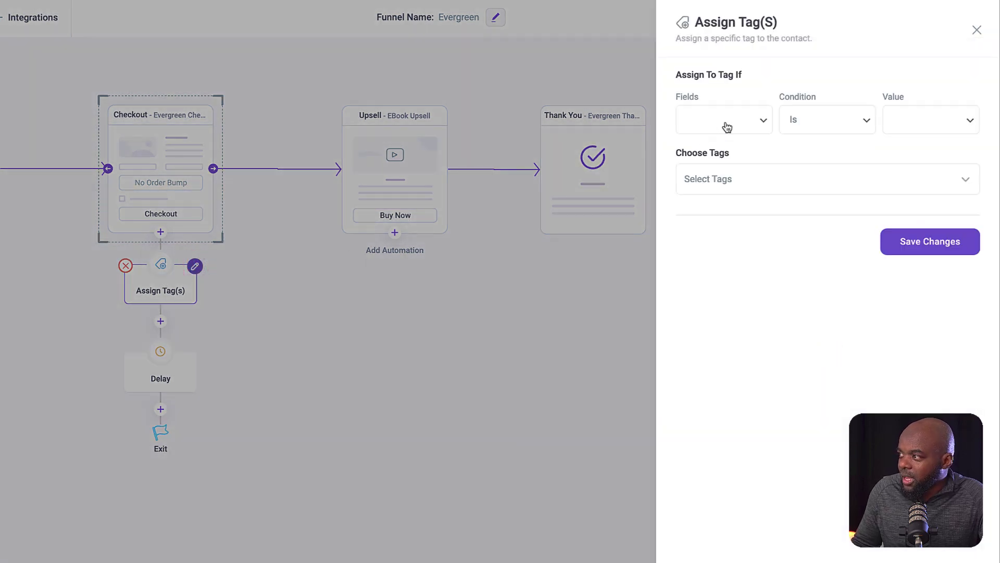
left_click(730, 120)
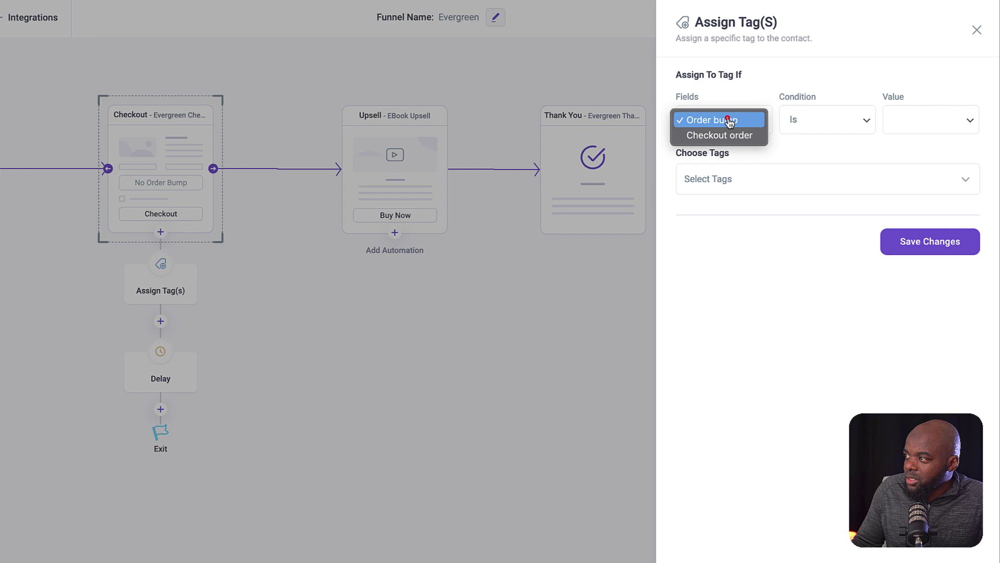
left_click(744, 137)
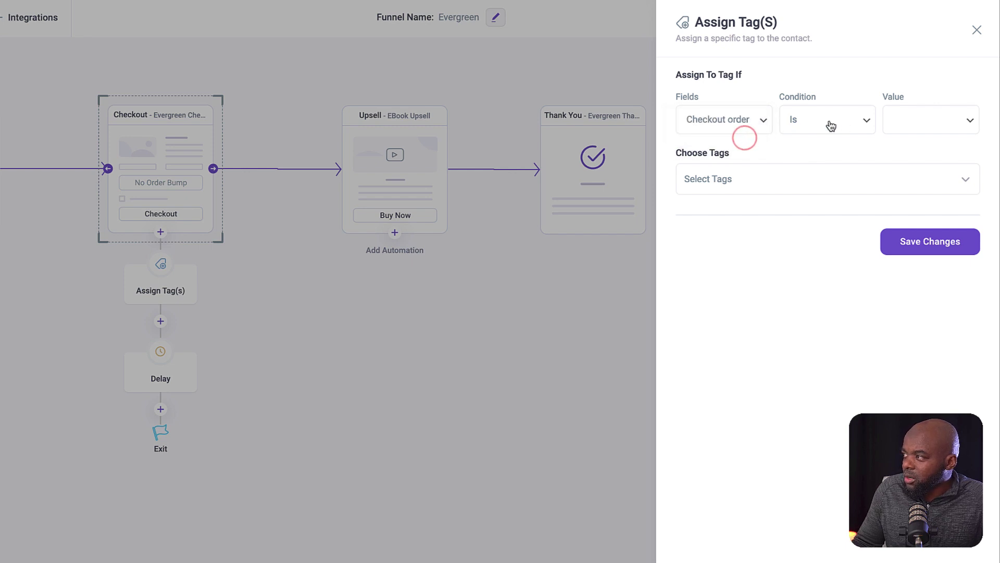
left_click(912, 123)
left_click(947, 124)
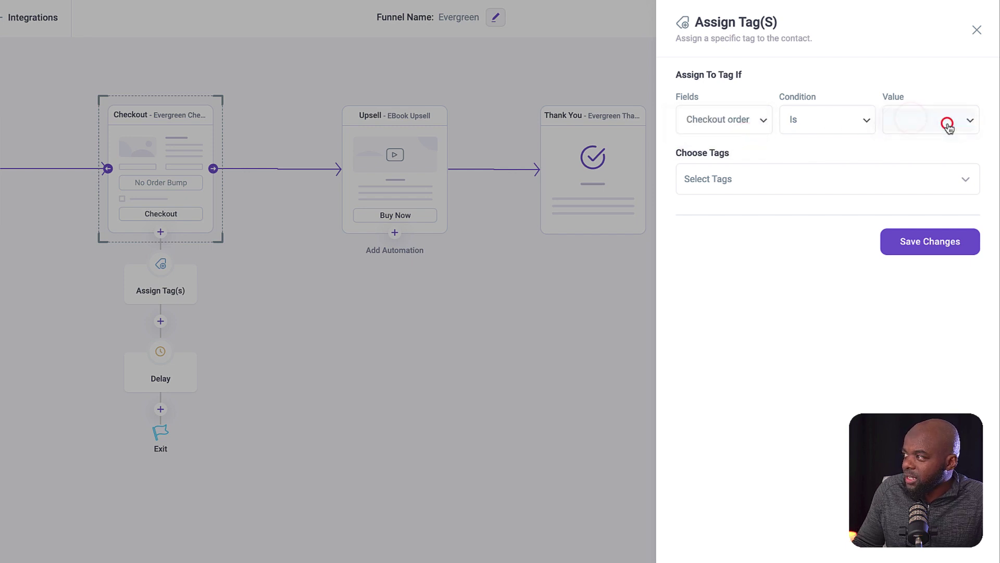
left_click(740, 181)
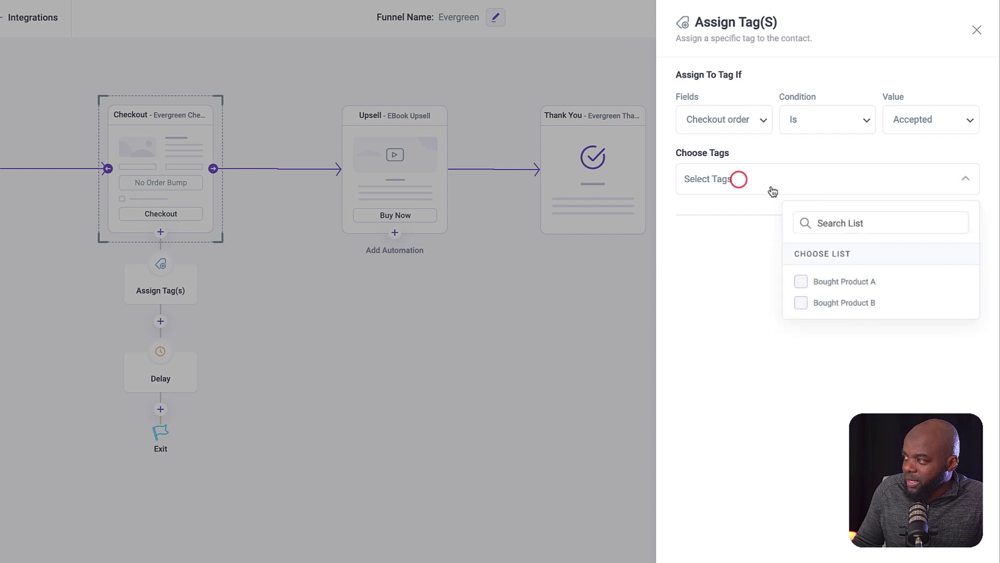
left_click(801, 282)
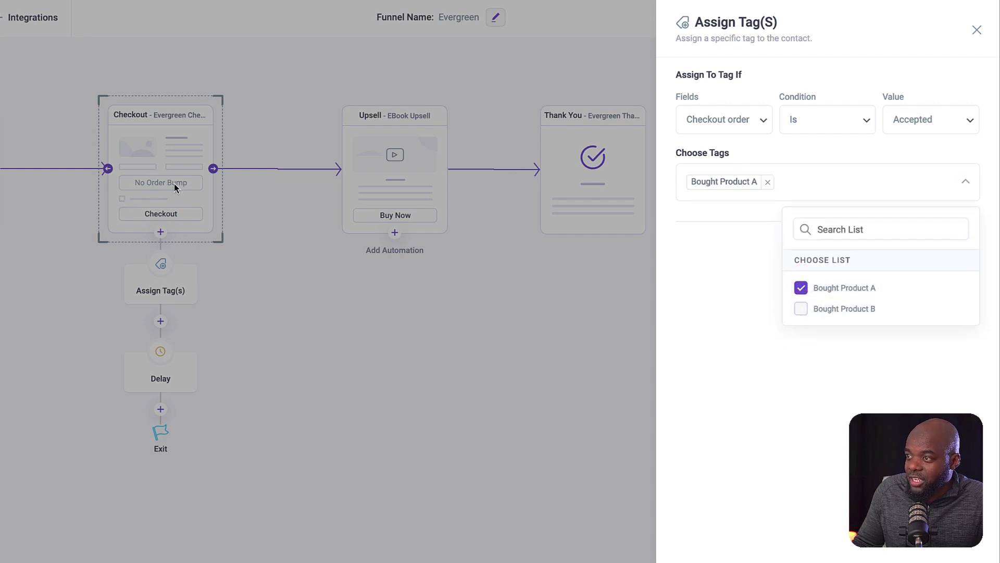
left_click(844, 400)
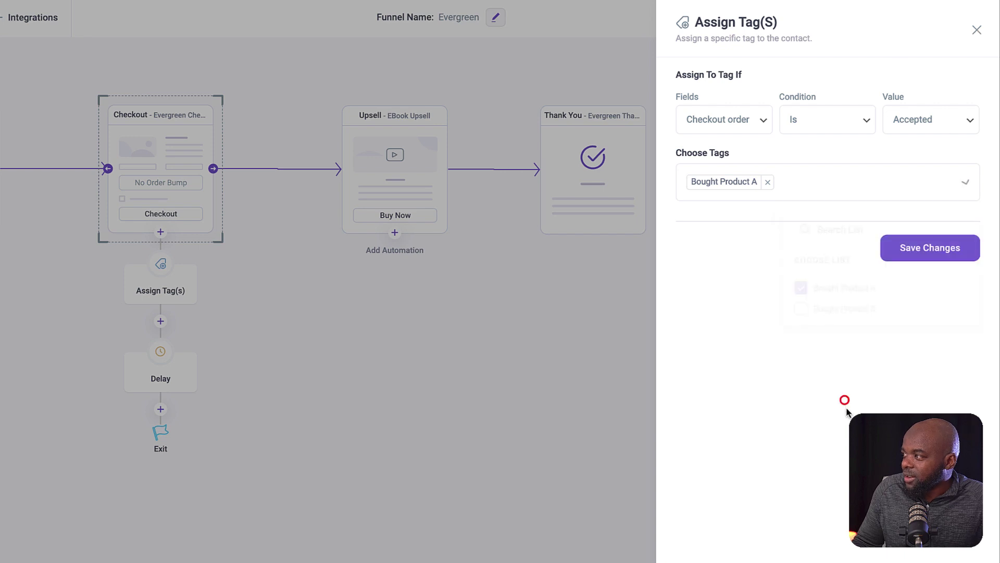
left_click(947, 249)
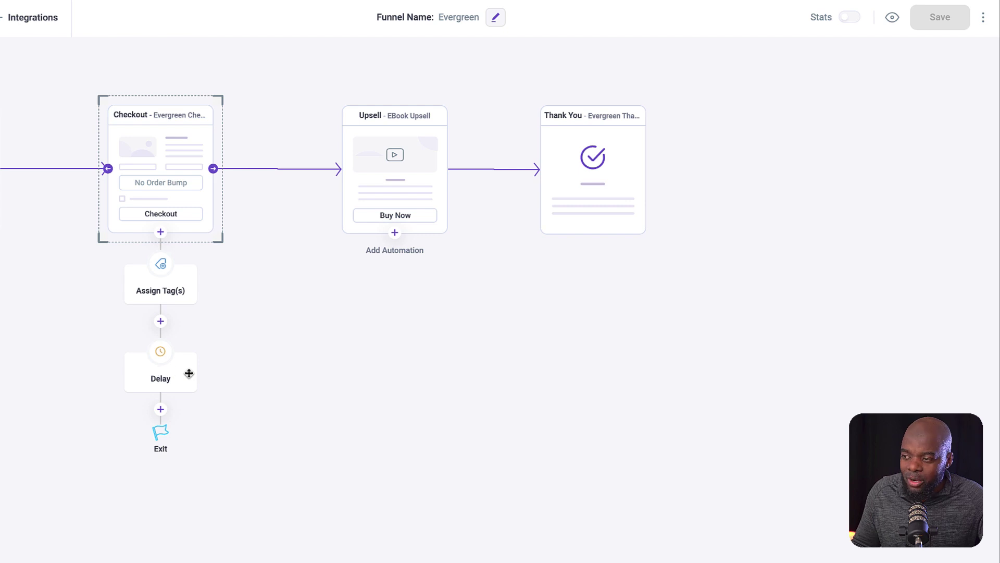
- Add a Send An Email step after the Delay in the Checkout automation
left_click(160, 410)
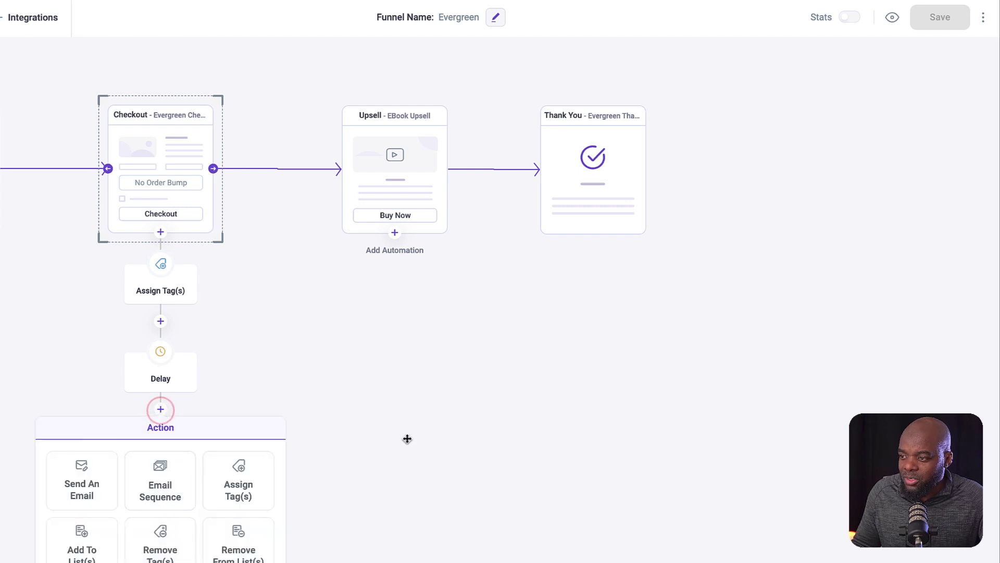
scroll(237, 536, "down", 2)
scroll(237, 536, "left", 3)
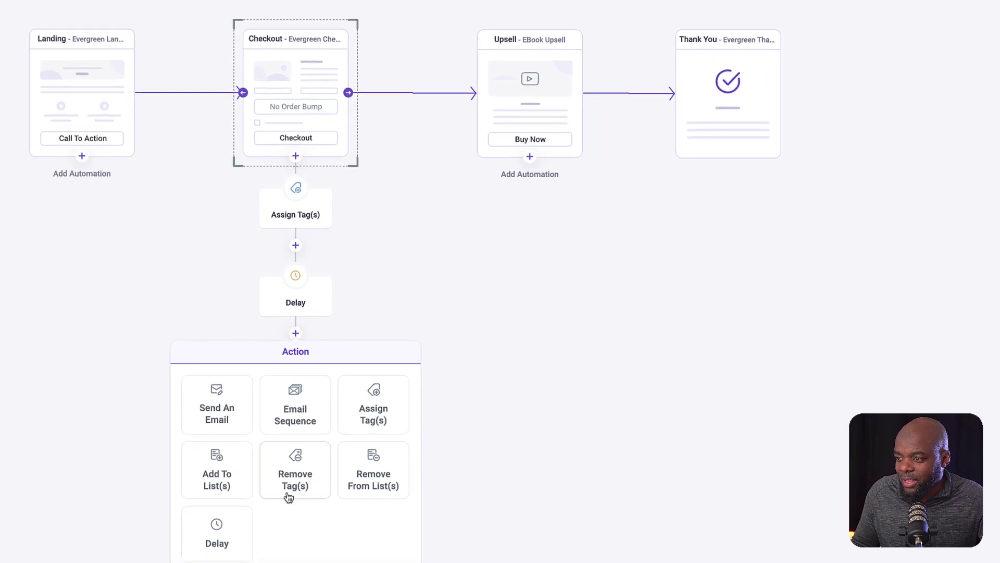
left_click(218, 413)
left_click(218, 407)
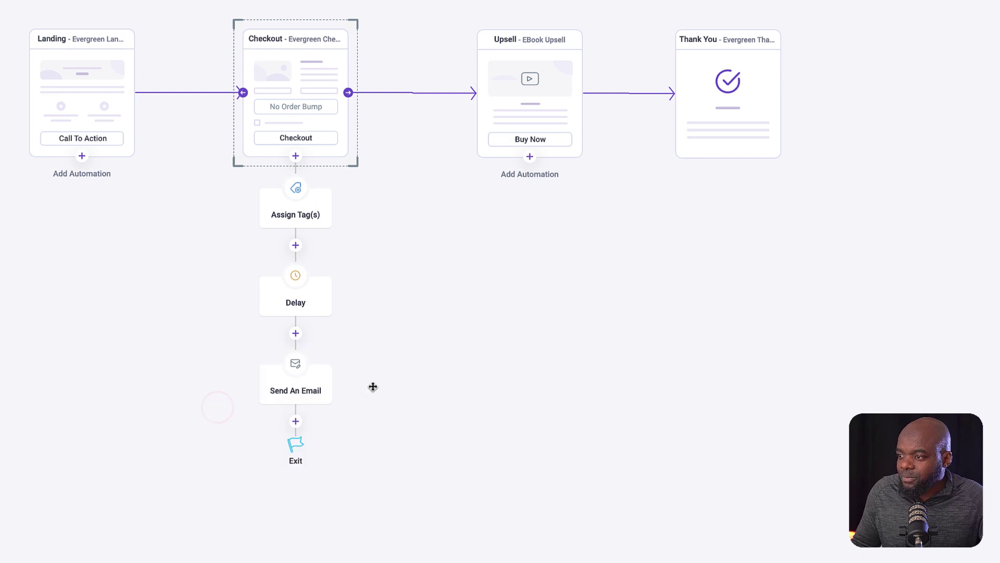
left_click(303, 382)
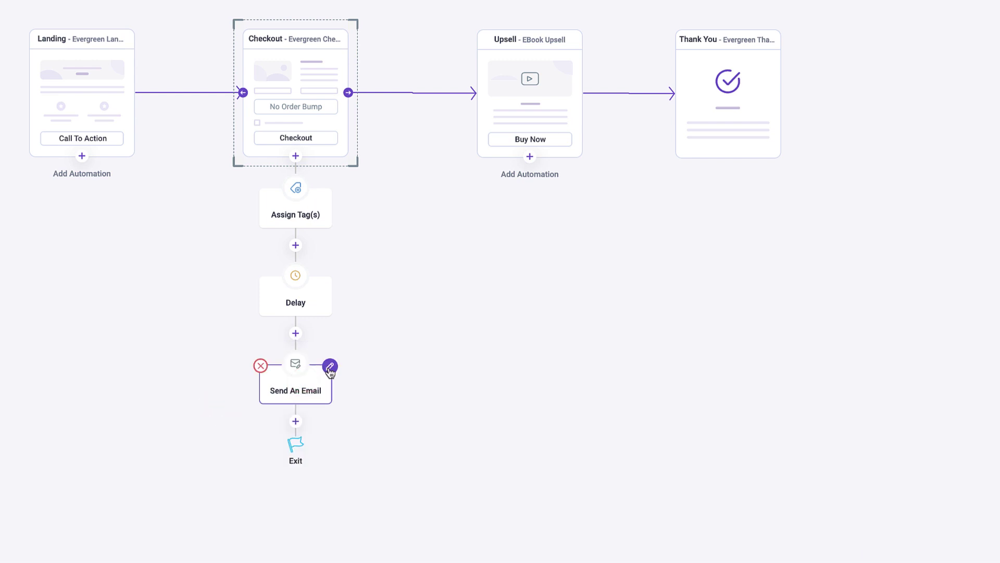
left_click(330, 366)
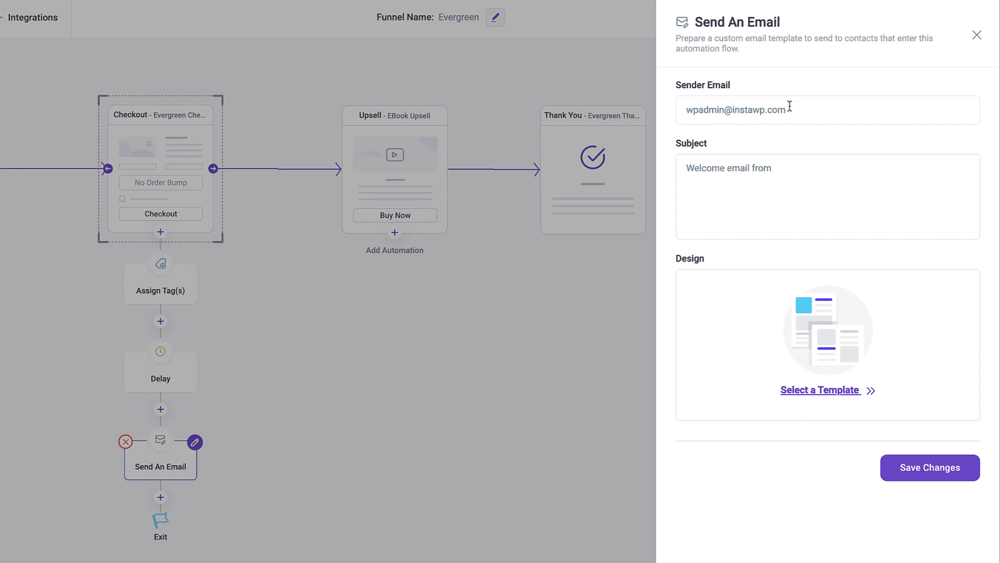
- Enter a new sender email address and the subject 'Thank you for purchasing Product A'
triple_click(807, 112)
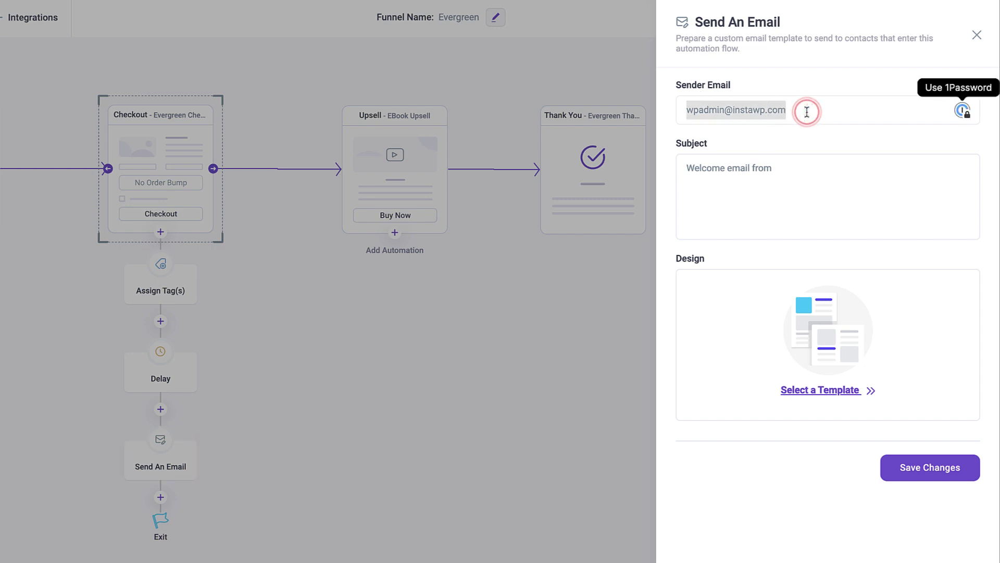
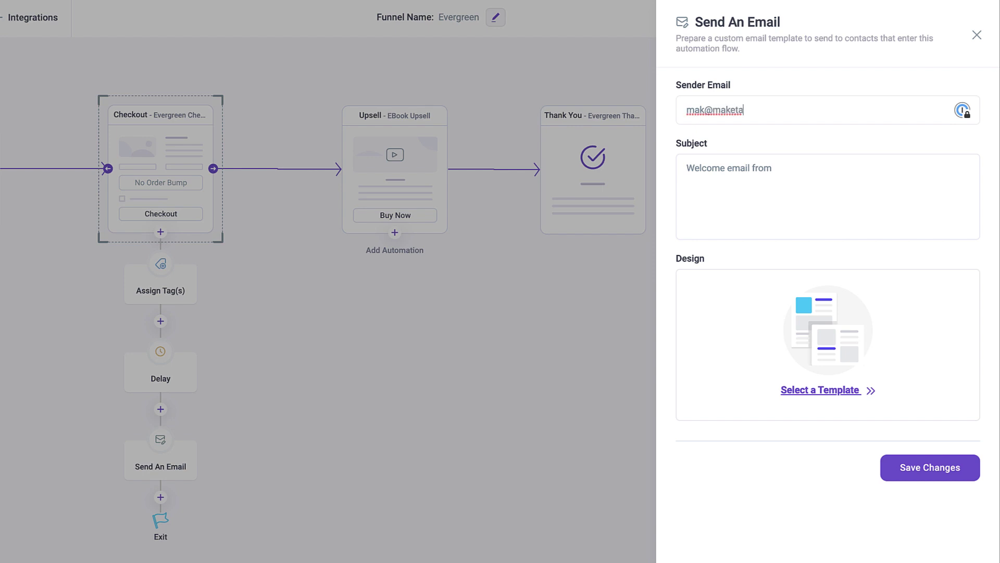
left_click(788, 172)
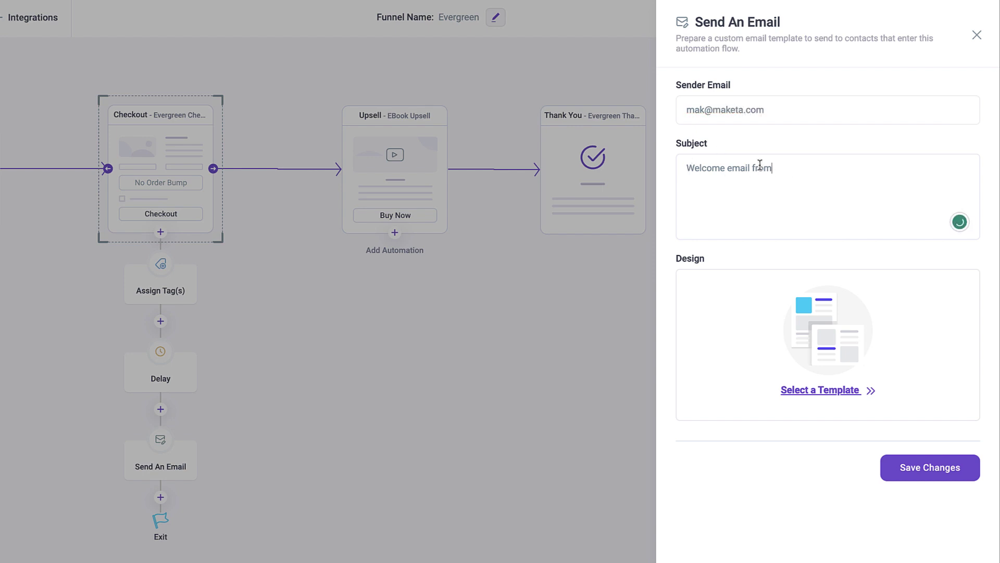
triple_click(776, 167)
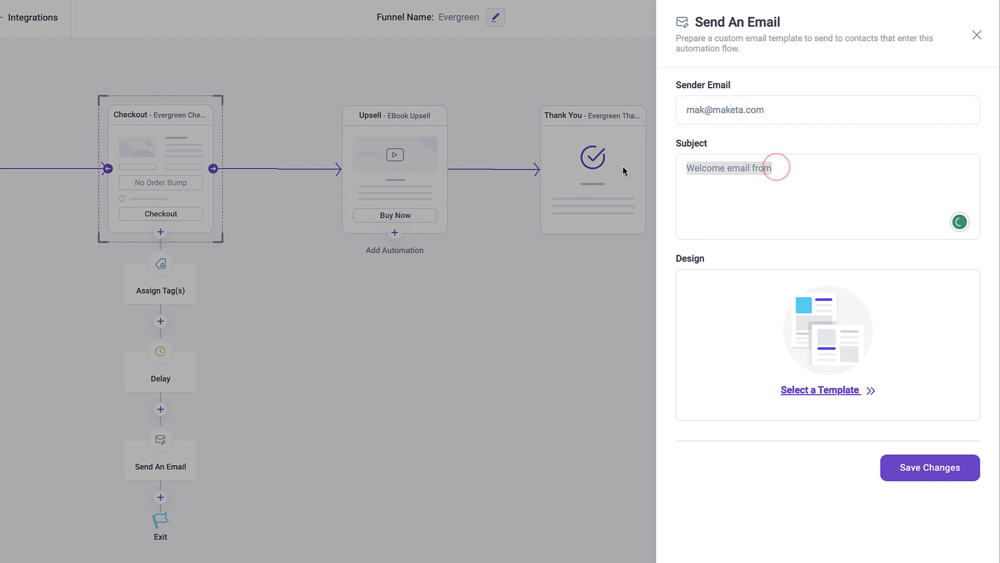
type("Thank you for purchasing Product A")
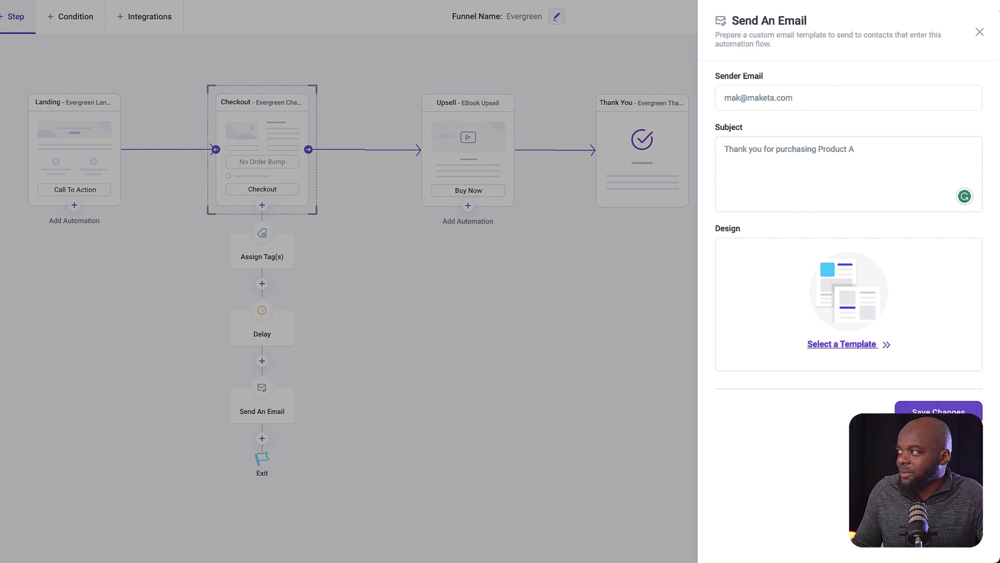
left_click(980, 33)
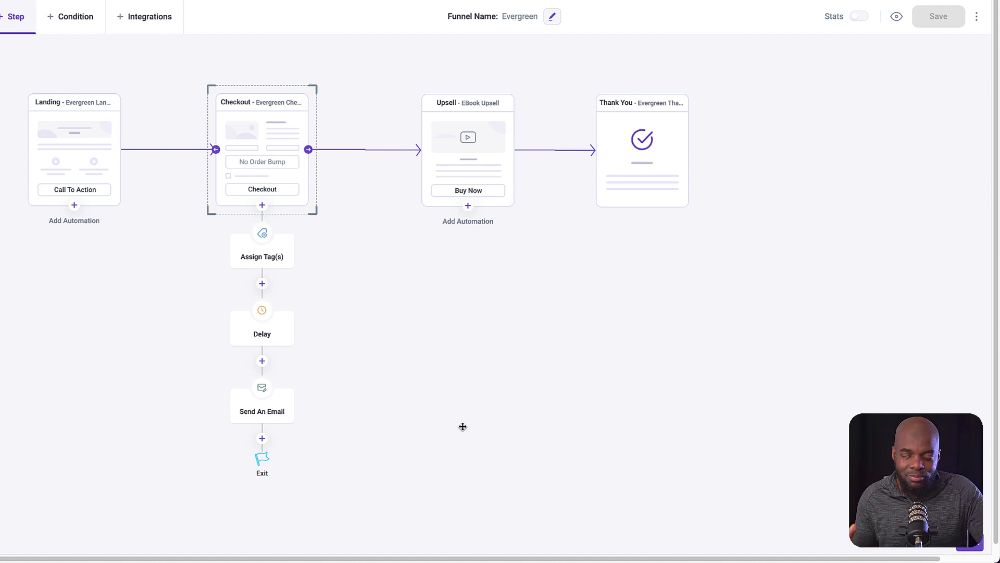
- Add an Assign Tag(s) action to the Upsell step's automation
left_click(469, 205)
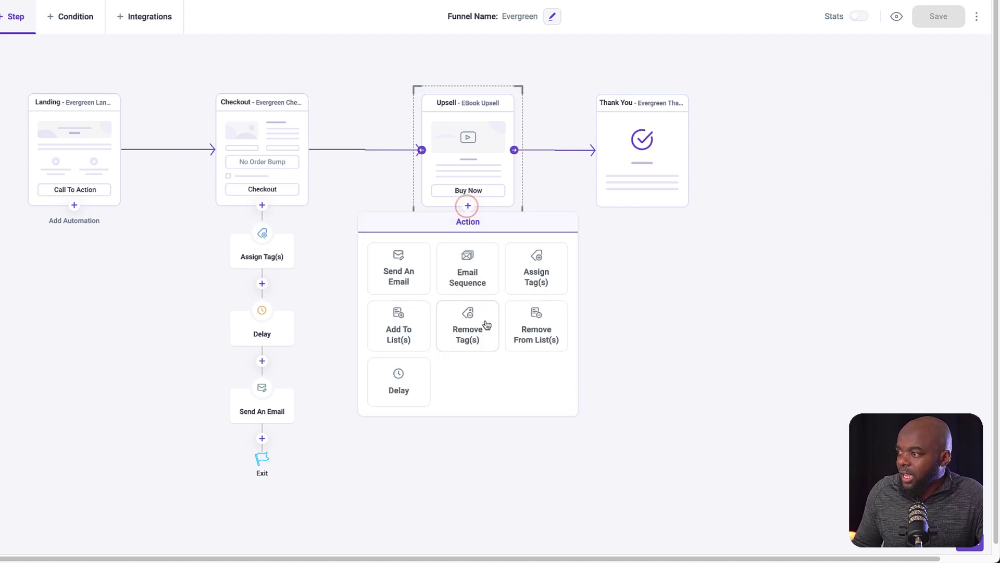
left_click(545, 267)
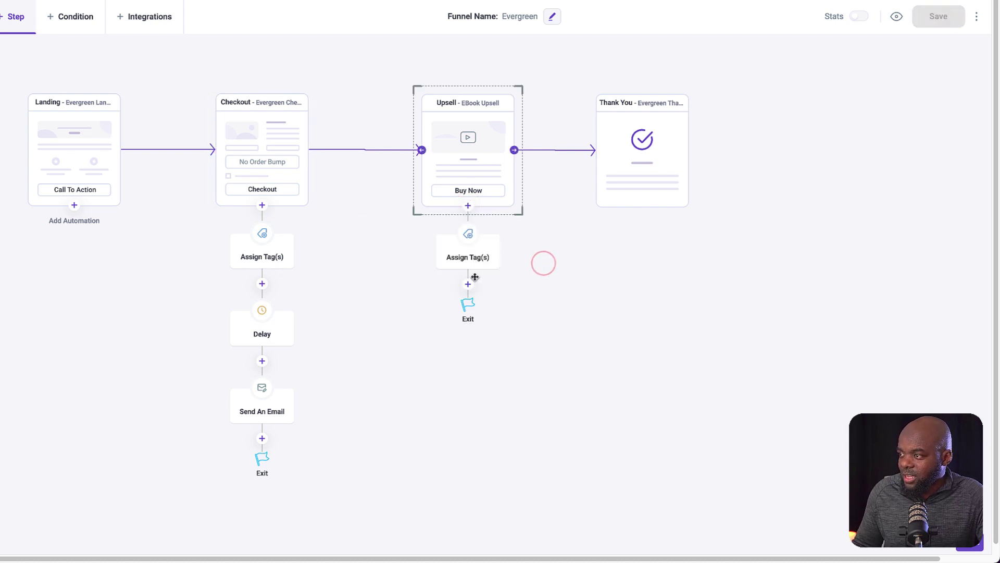
left_click(498, 235)
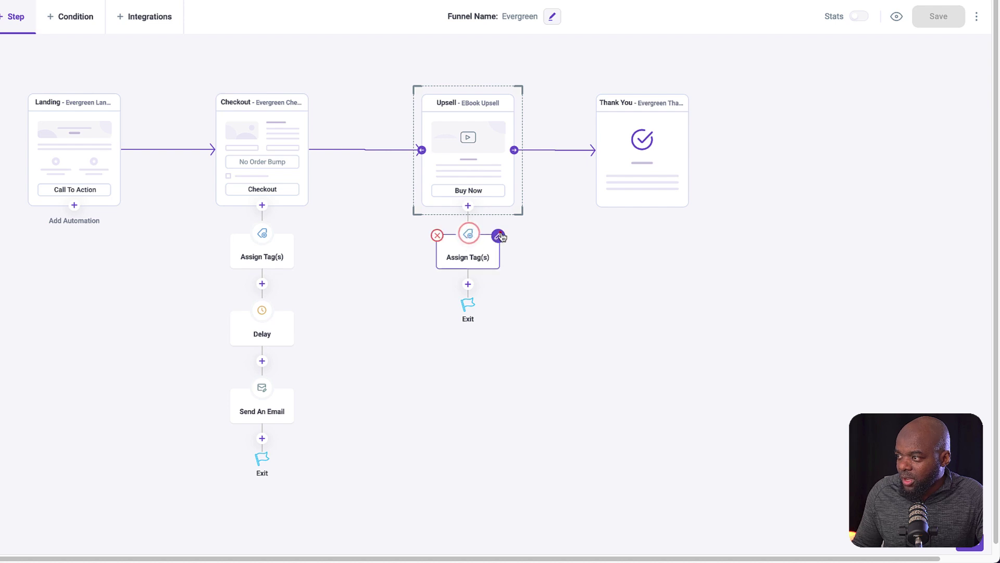
- Tag contacts Bought Product B when Upsell Is Accepted, save, and add a Send An Email step below
left_click(755, 108)
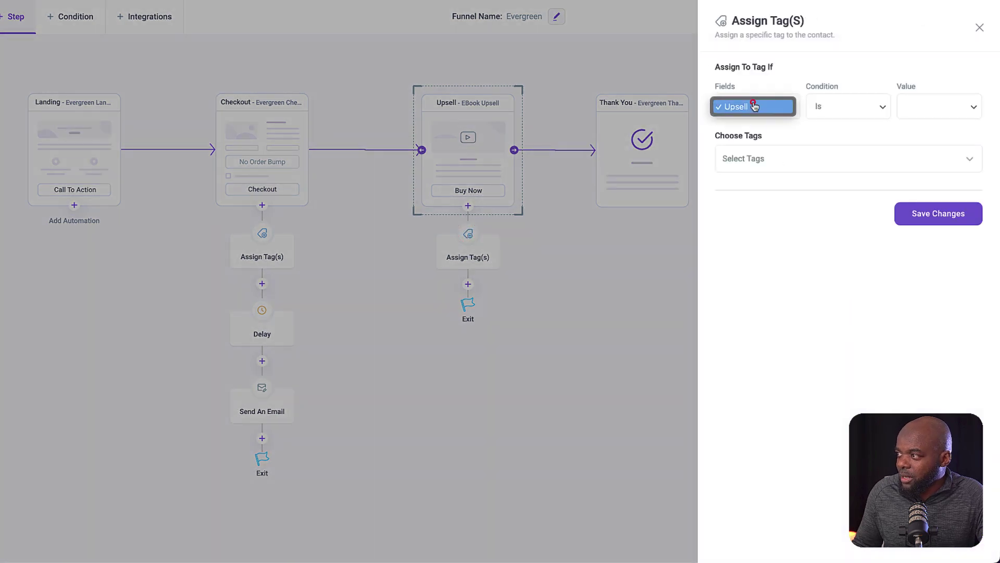
left_click(770, 107)
left_click(842, 107)
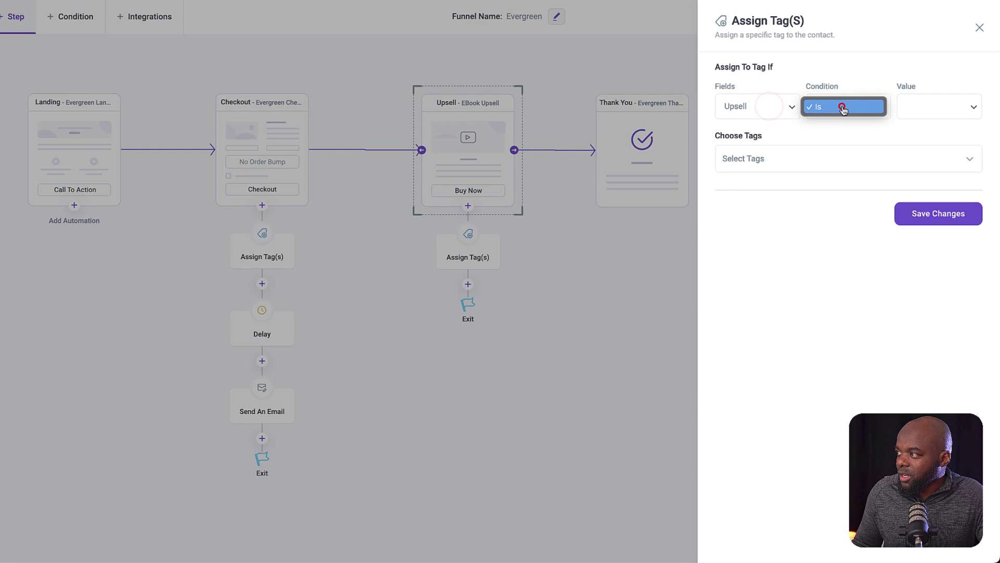
left_click(910, 105)
left_click(949, 108)
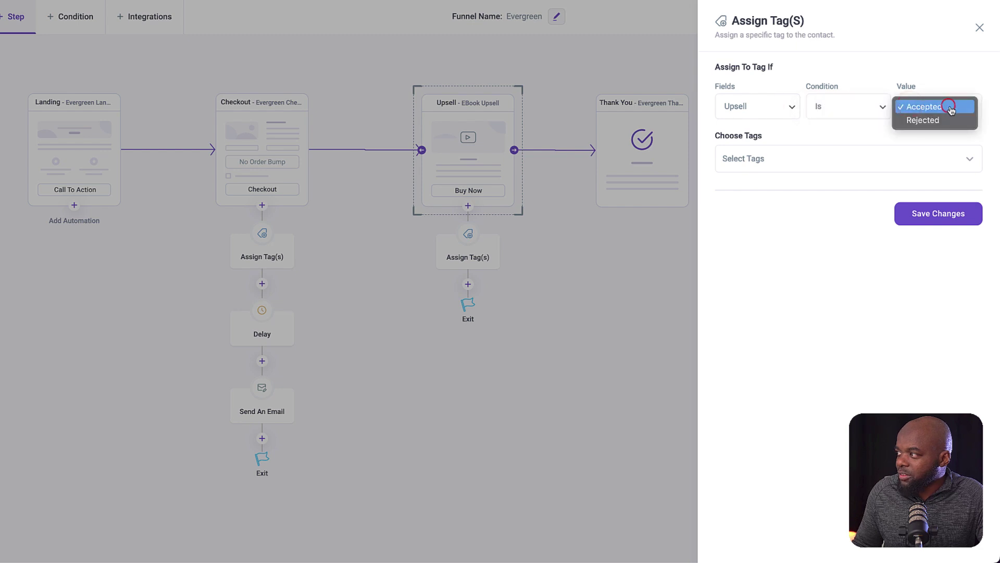
left_click(743, 160)
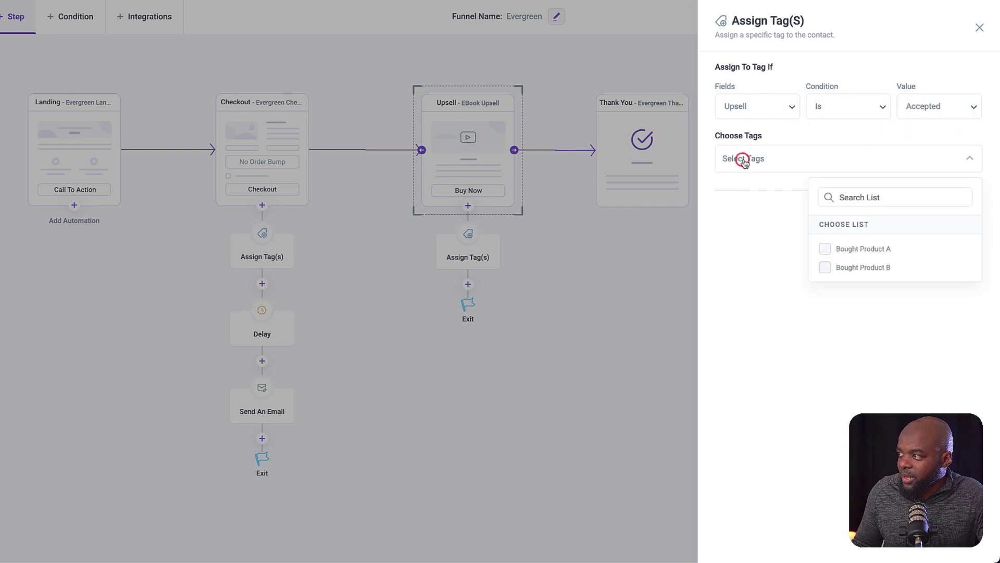
left_click(826, 269)
left_click(971, 42)
left_click(960, 223)
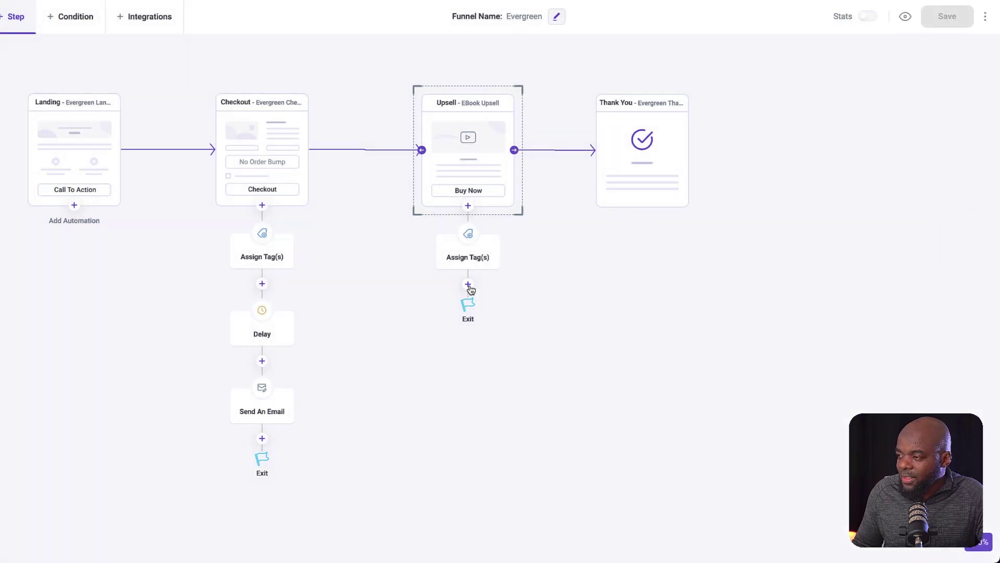
left_click(468, 285)
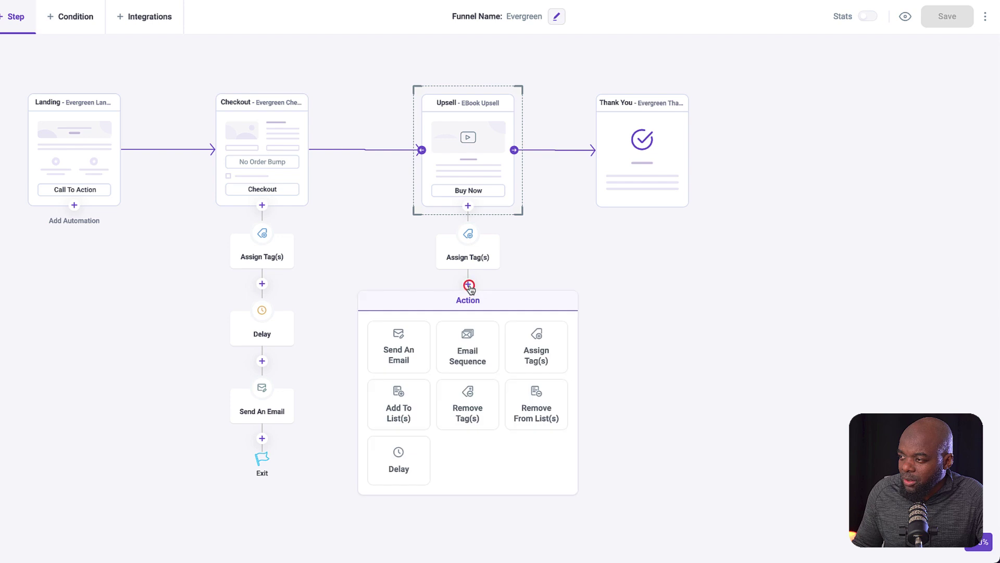
left_click(409, 347)
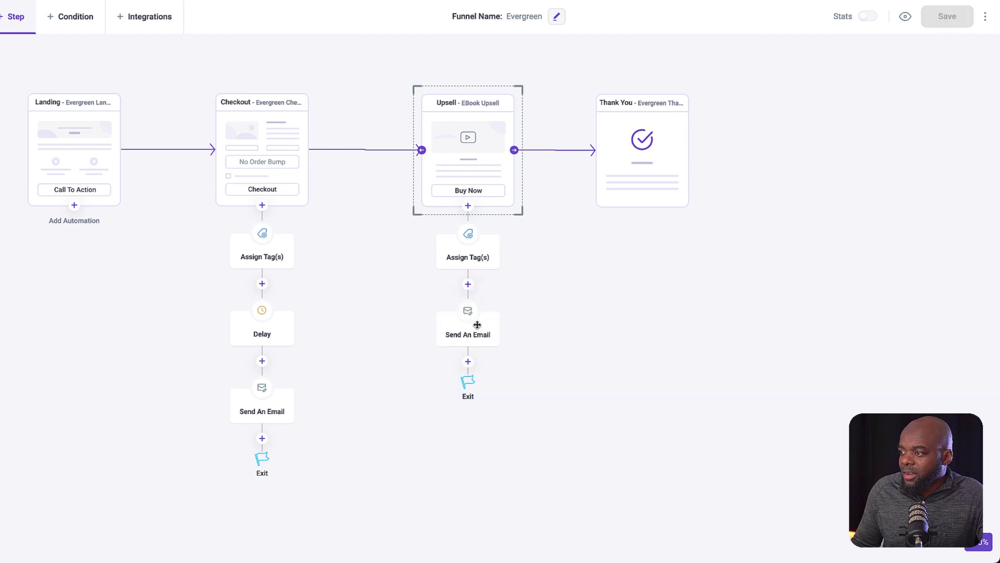